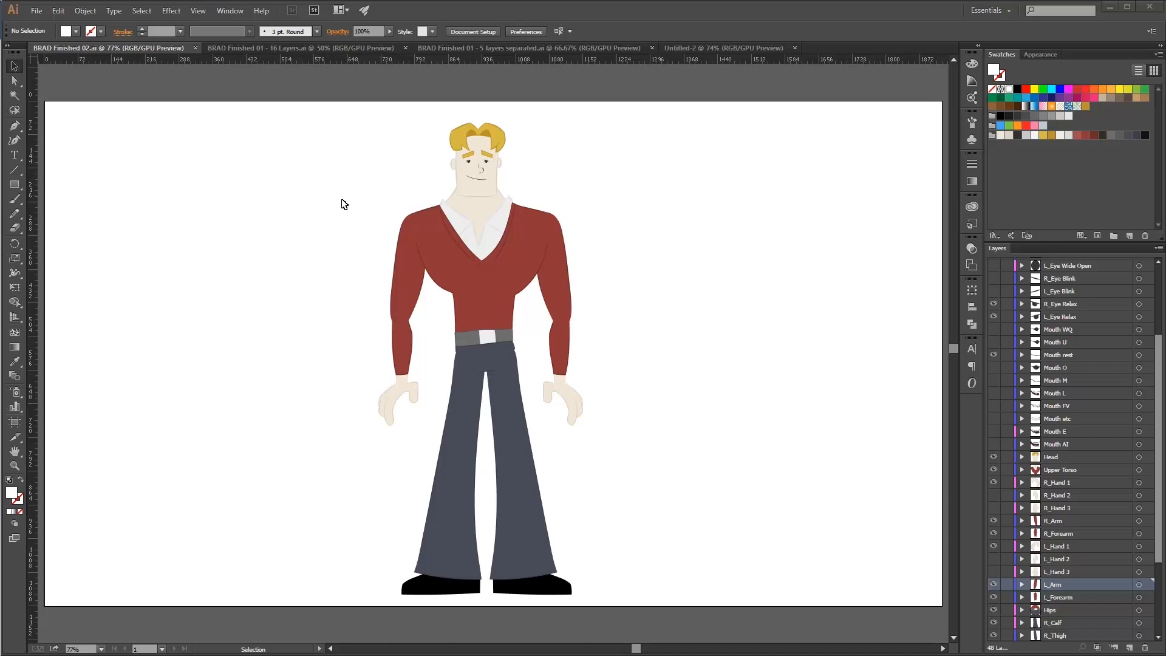
Redo the recent edits in BRAD Finished 02 to show the character's body parts pulled apart.
{"action": "left_click", "coordinate": [637, 311]}
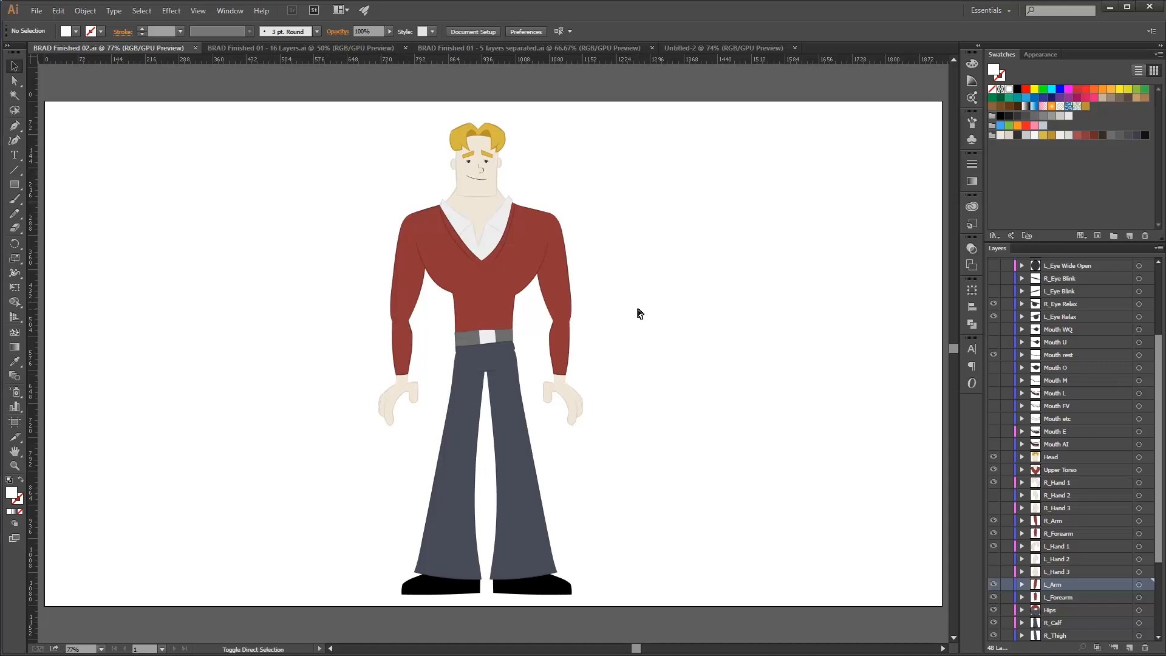
{"action": "key", "text": "ctrl+shift+z"}
{"action": "key", "text": "ctrl+shift+z"}
{"action": "key", "text": "ctrl+shift+z"}
{"action": "key", "text": "ctrl+shift+z"}
{"action": "key", "text": "ctrl+shift+z"}
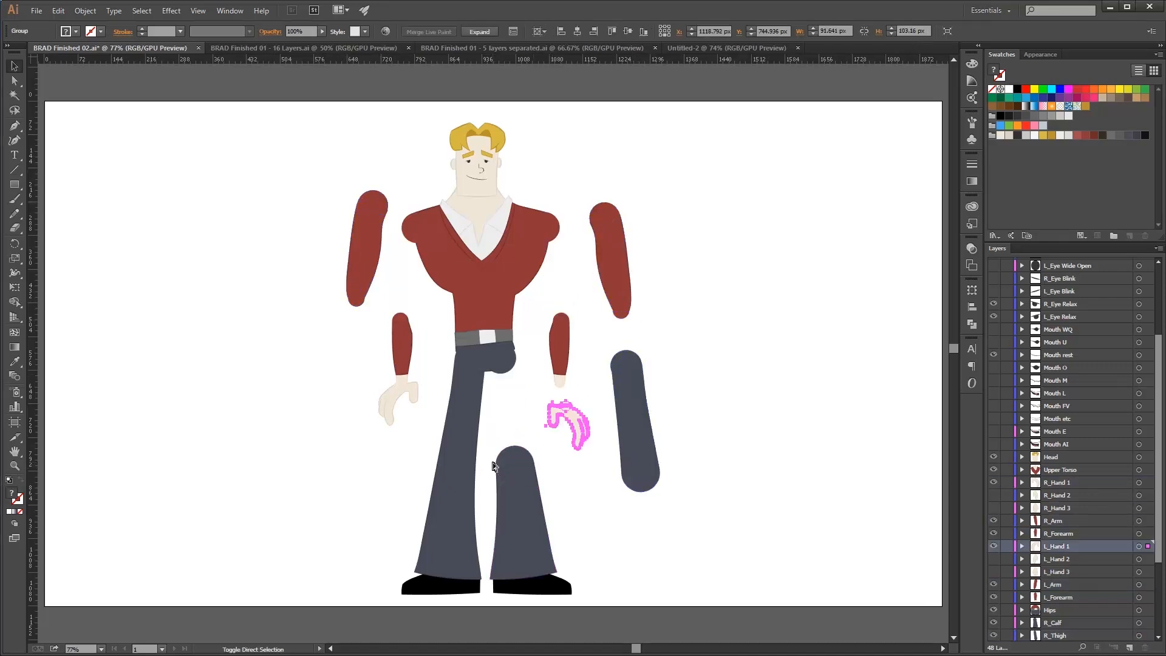
{"action": "key", "text": "ctrl+shift+z"}
{"action": "key", "text": "ctrl+shift+z"}
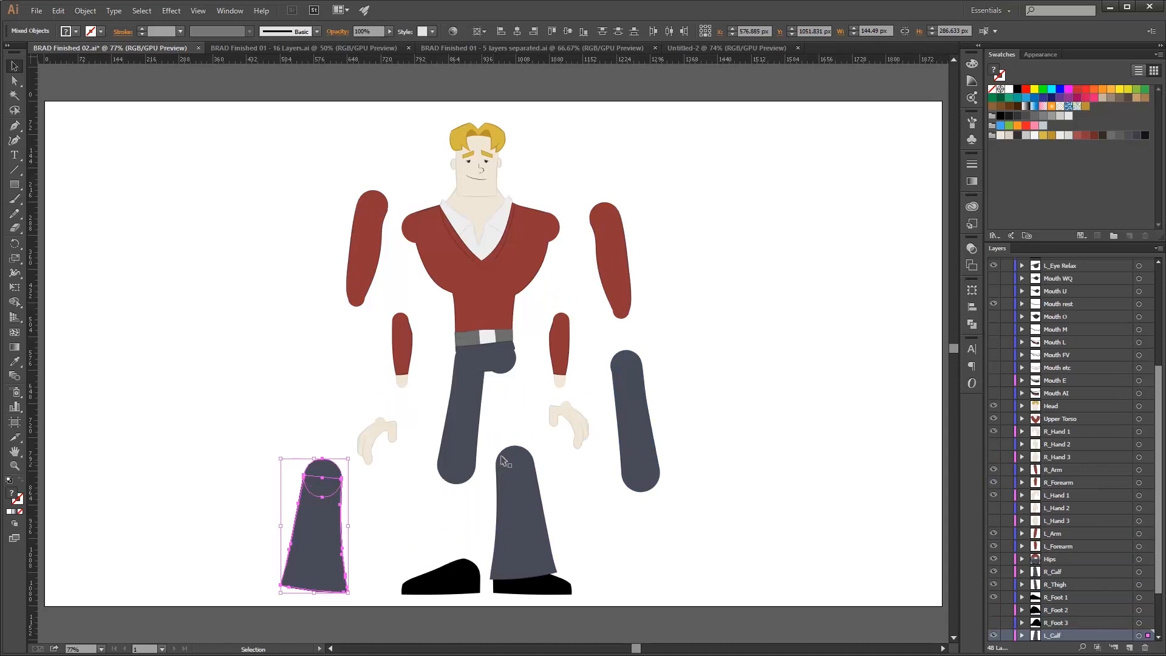
{"action": "left_click", "coordinate": [525, 420]}
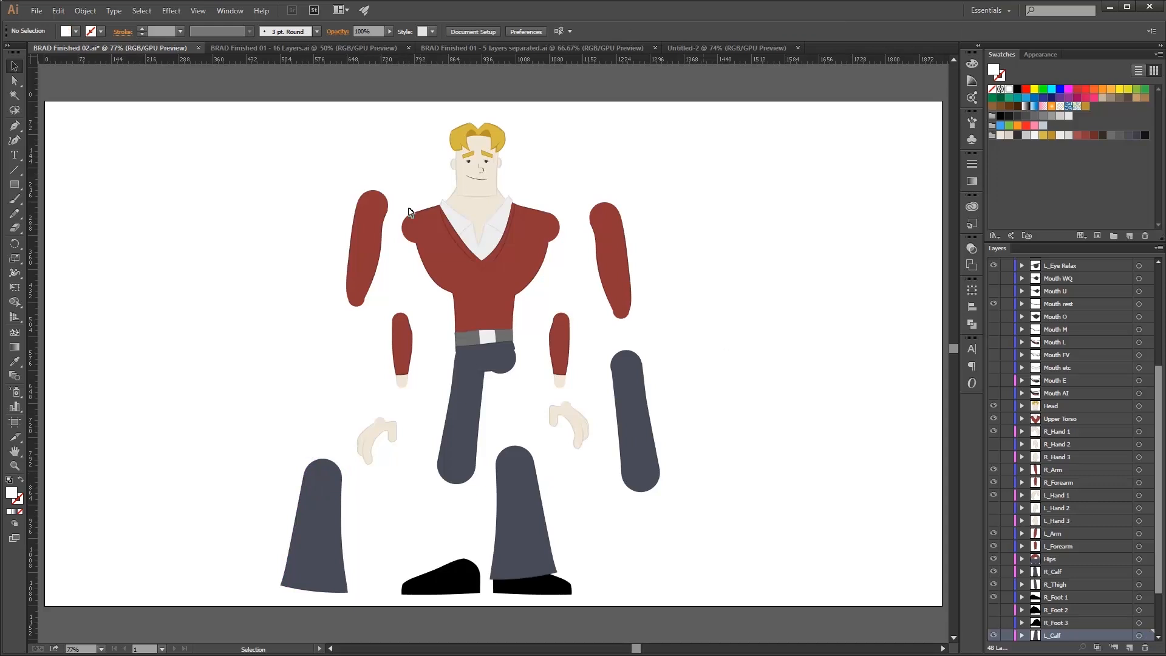
Scroll through the layer list, select the Mouth FV layer, and open the empty Untitled-2 document.
{"action": "scroll", "coordinate": [1075, 479], "scroll_direction": "down", "scroll_amount": 2}
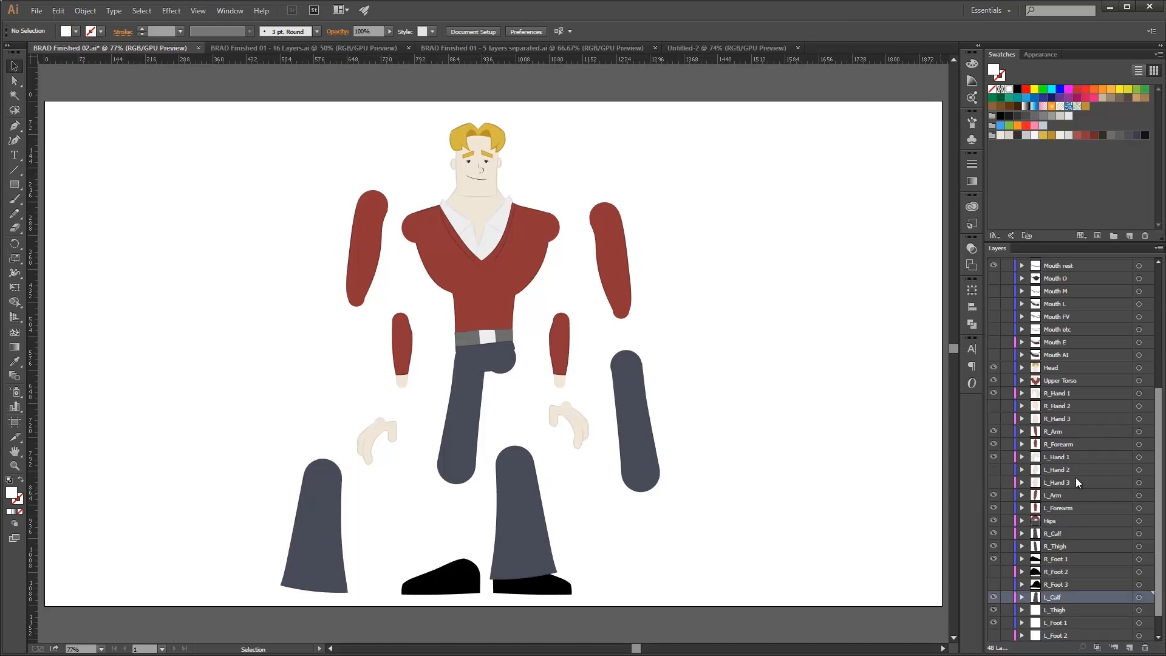
{"action": "scroll", "coordinate": [1075, 477], "scroll_direction": "up", "scroll_amount": 5}
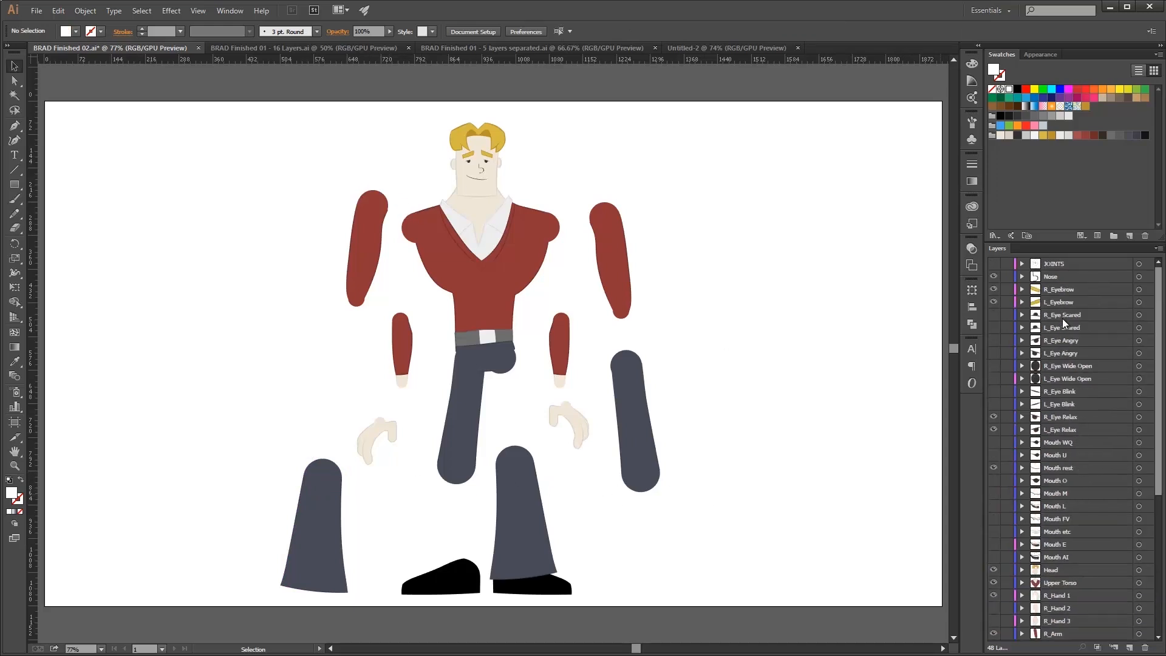
{"action": "scroll", "coordinate": [1063, 389], "scroll_direction": "down", "scroll_amount": 3}
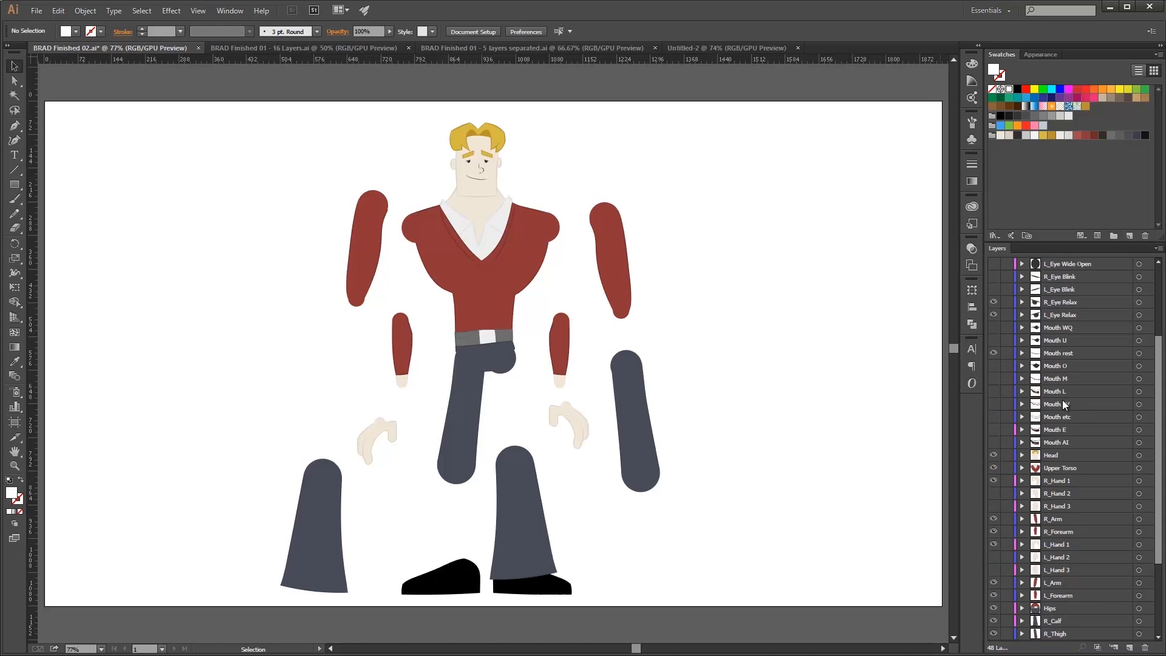
{"action": "left_click", "coordinate": [1062, 402]}
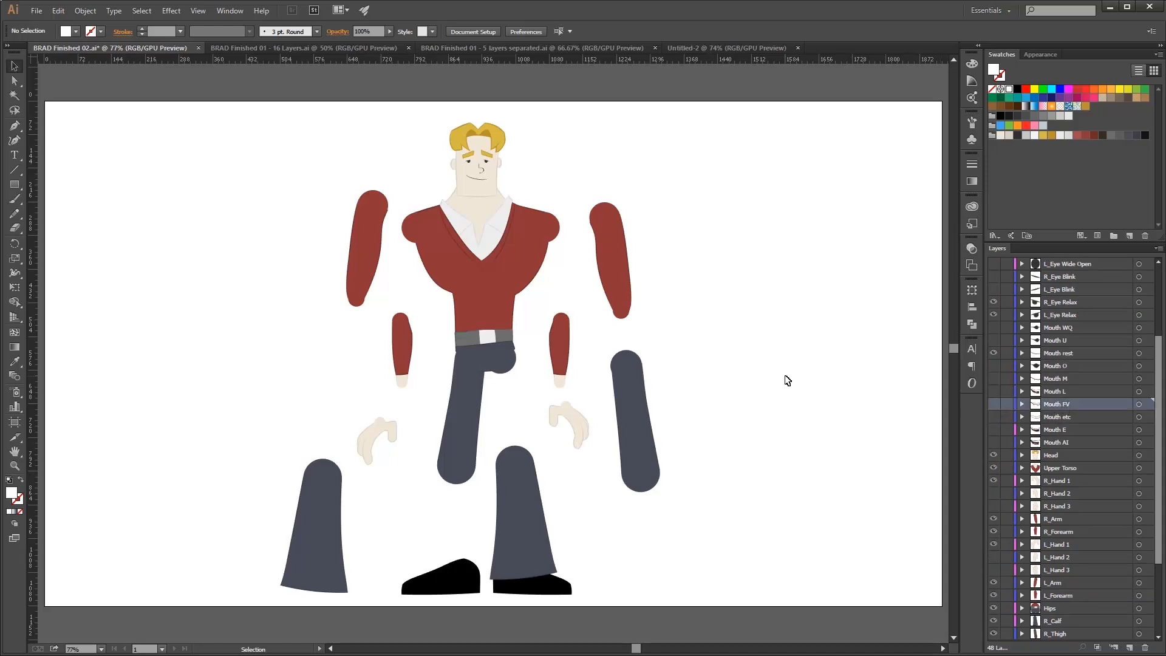
{"action": "key", "text": "alt+Tab"}
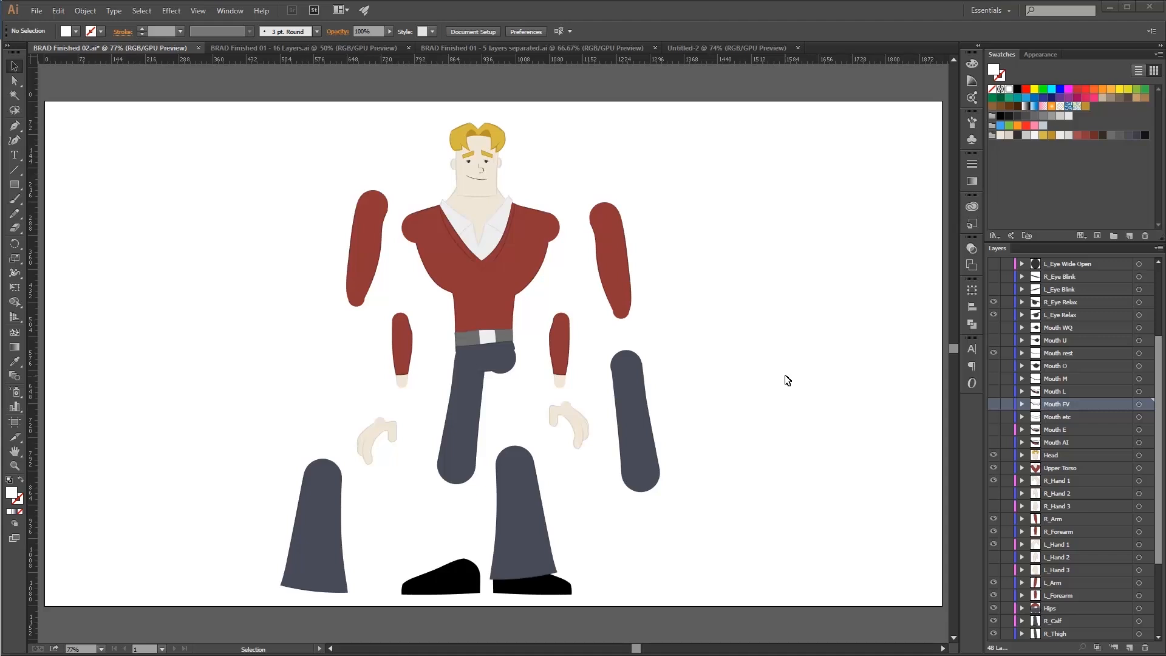
{"action": "left_click", "coordinate": [737, 46]}
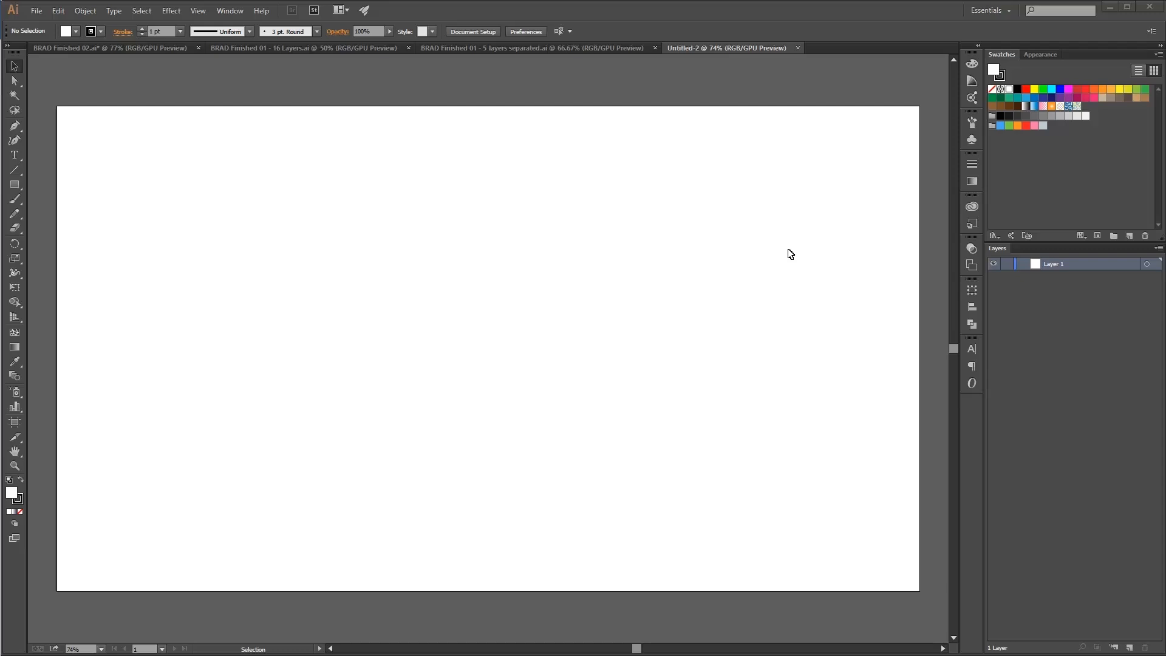
Return to BRAD Finished 02 and undo the last three edits to reassemble the character.
{"action": "left_click", "coordinate": [136, 49]}
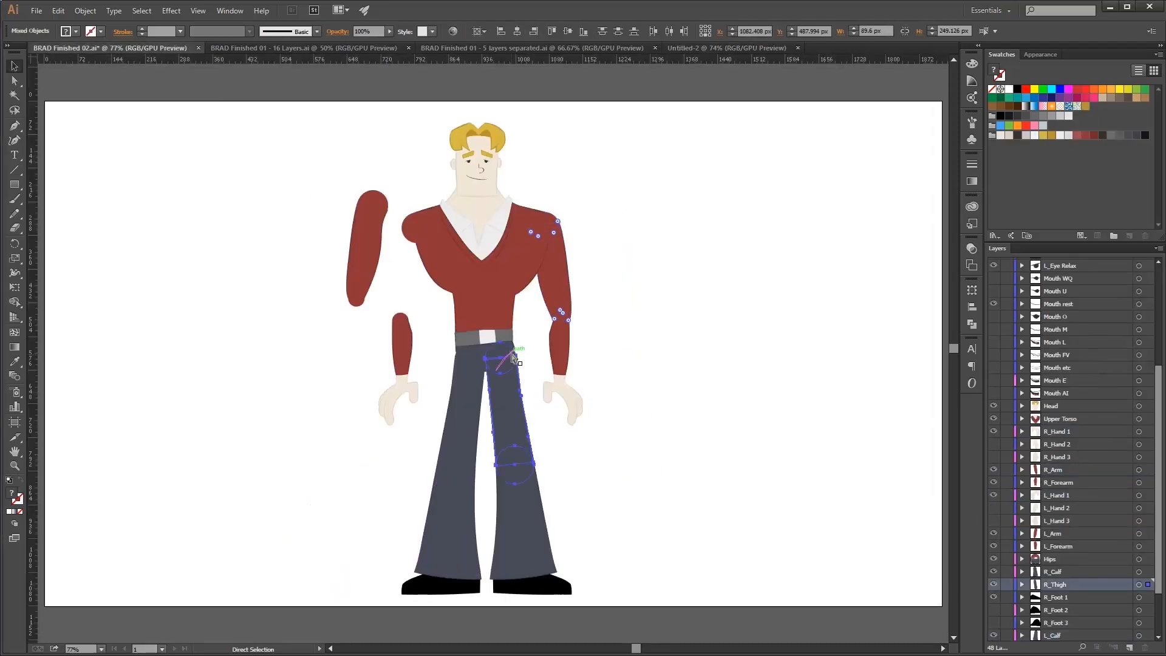
{"action": "key", "text": "ctrl+z"}
{"action": "key", "text": "ctrl+z"}
{"action": "key", "text": "ctrl+z"}
{"action": "left_click", "coordinate": [668, 312]}
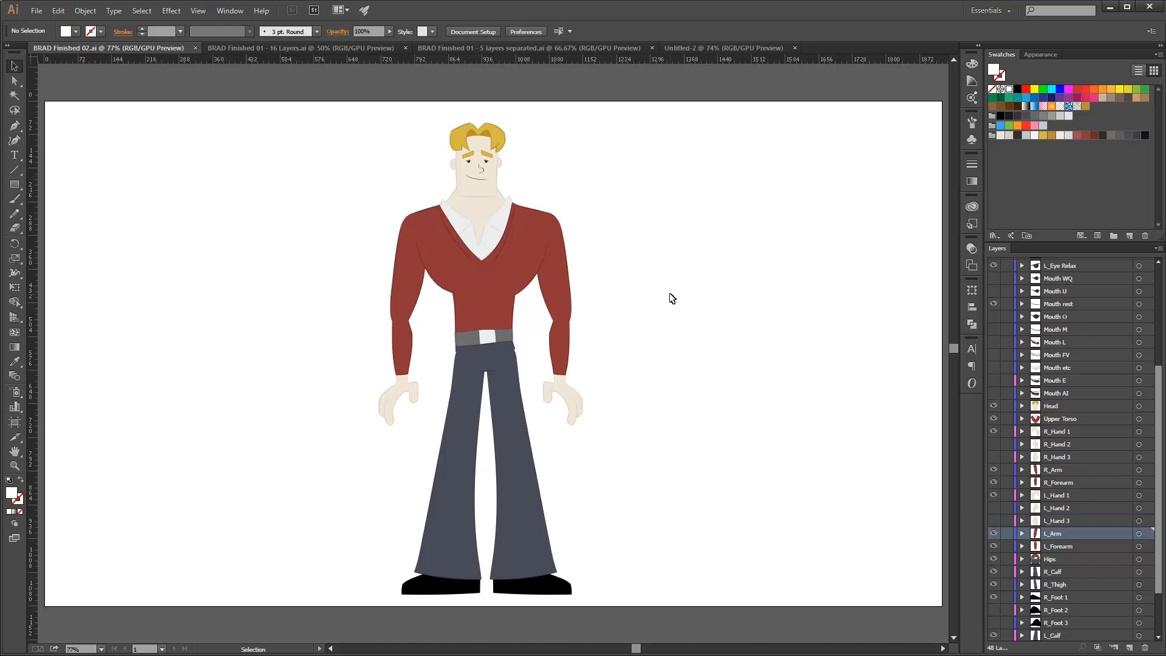
Switch to the After Effects rig and pose the character by dragging both hand and both foot controllers.
{"action": "left_click", "coordinate": [361, 49]}
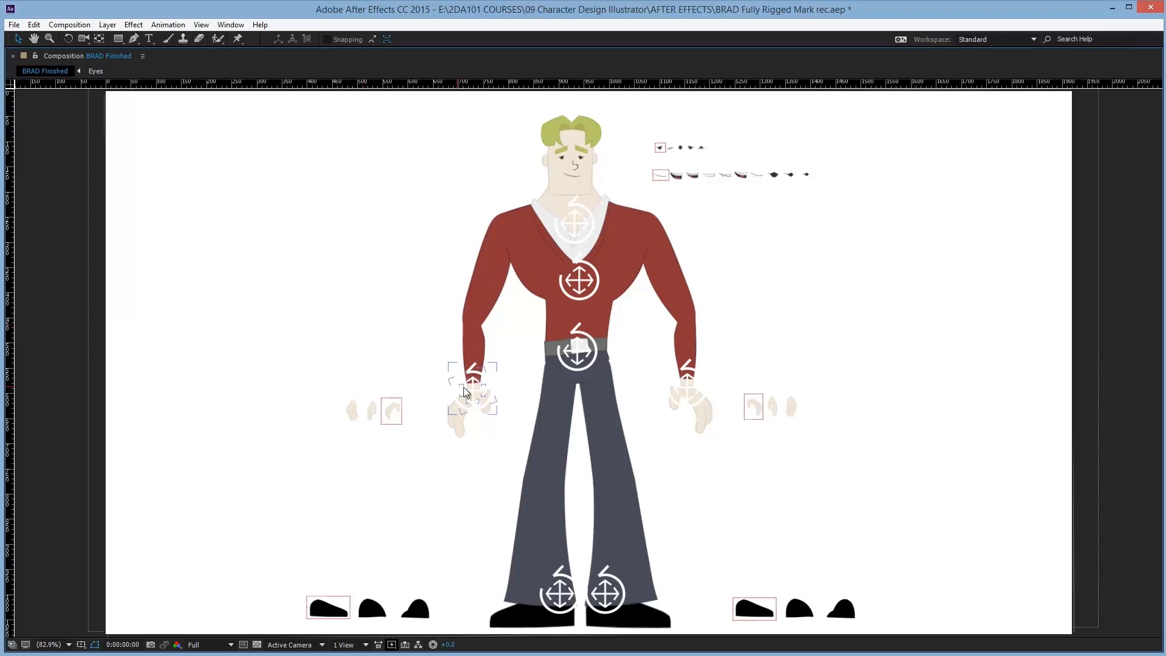
{"action": "left_click_drag", "start_coordinate": [464, 388], "coordinate": [437, 361]}
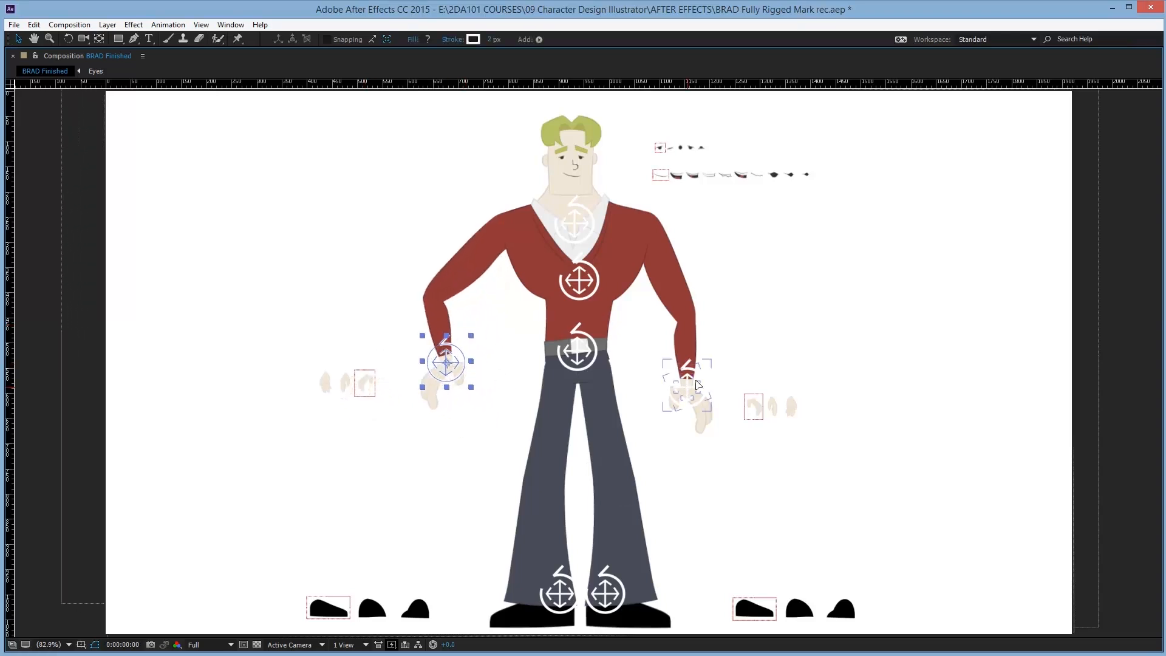
{"action": "left_click_drag", "start_coordinate": [698, 385], "coordinate": [716, 350]}
{"action": "left_click_drag", "start_coordinate": [611, 595], "coordinate": [624, 571]}
{"action": "left_click_drag", "start_coordinate": [560, 598], "coordinate": [556, 584]}
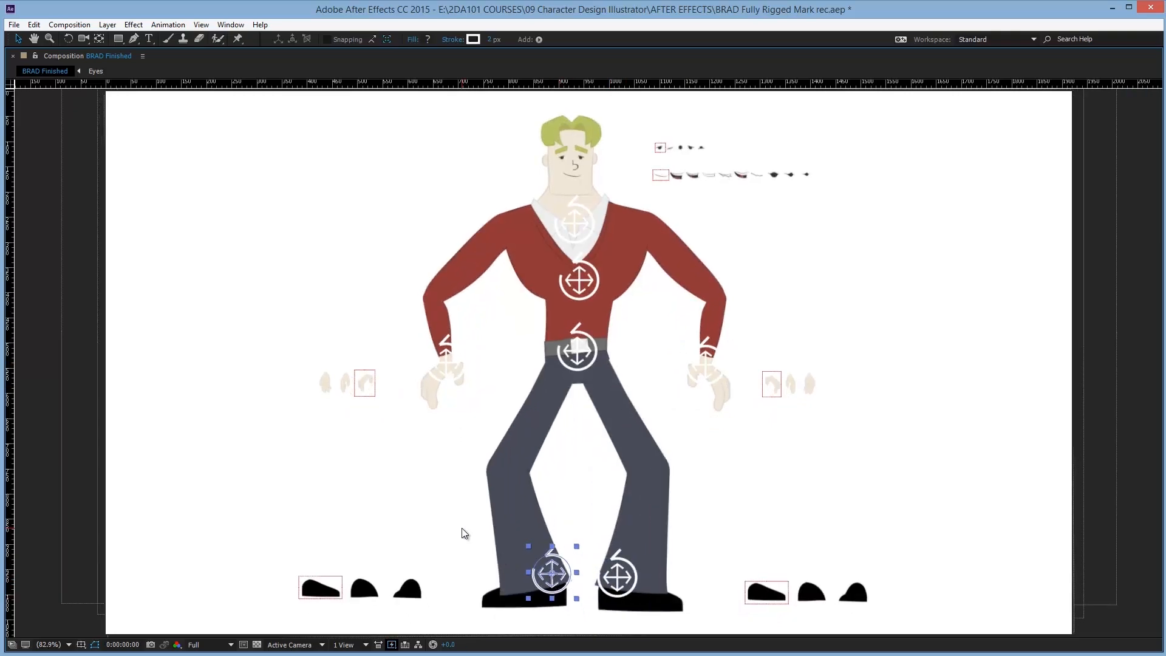
Zoom into the left hand and move its swap selector onto another hand shape to change the hand pose.
{"action": "scroll", "coordinate": [405, 442], "scroll_direction": "down", "scroll_amount": 1}
{"action": "scroll", "coordinate": [394, 436], "scroll_direction": "up", "scroll_amount": 3}
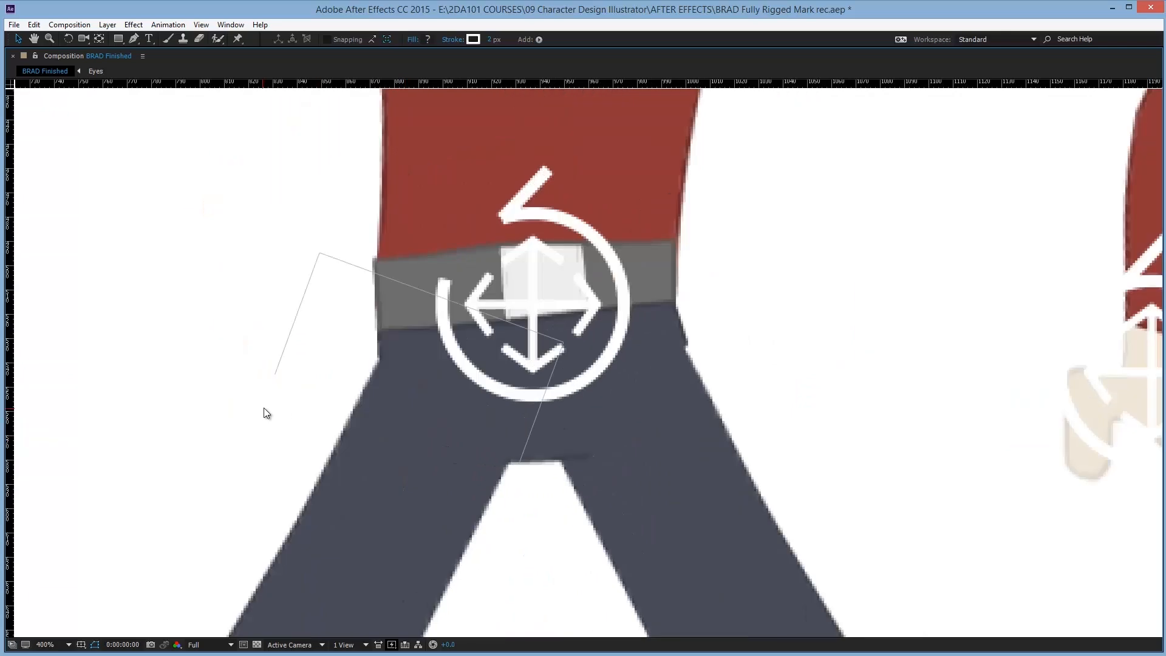
{"action": "scroll", "coordinate": [265, 413], "scroll_direction": "down", "scroll_amount": 3}
{"action": "left_click_drag", "start_coordinate": [263, 403], "coordinate": [820, 393]}
{"action": "left_click", "coordinate": [557, 366]}
{"action": "scroll", "coordinate": [553, 368], "scroll_direction": "up", "scroll_amount": 3}
{"action": "left_click", "coordinate": [449, 364]}
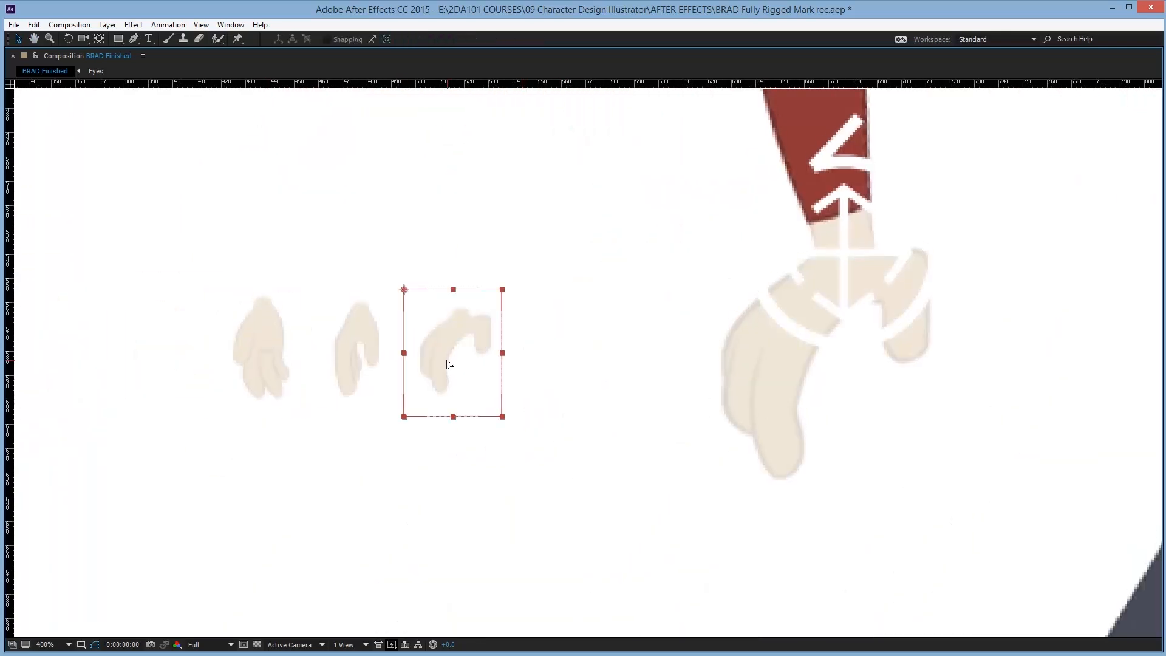
{"action": "left_click", "coordinate": [365, 358]}
{"action": "left_click_drag", "start_coordinate": [359, 359], "coordinate": [449, 329]}
{"action": "scroll", "coordinate": [451, 331], "scroll_direction": "down", "scroll_amount": 1}
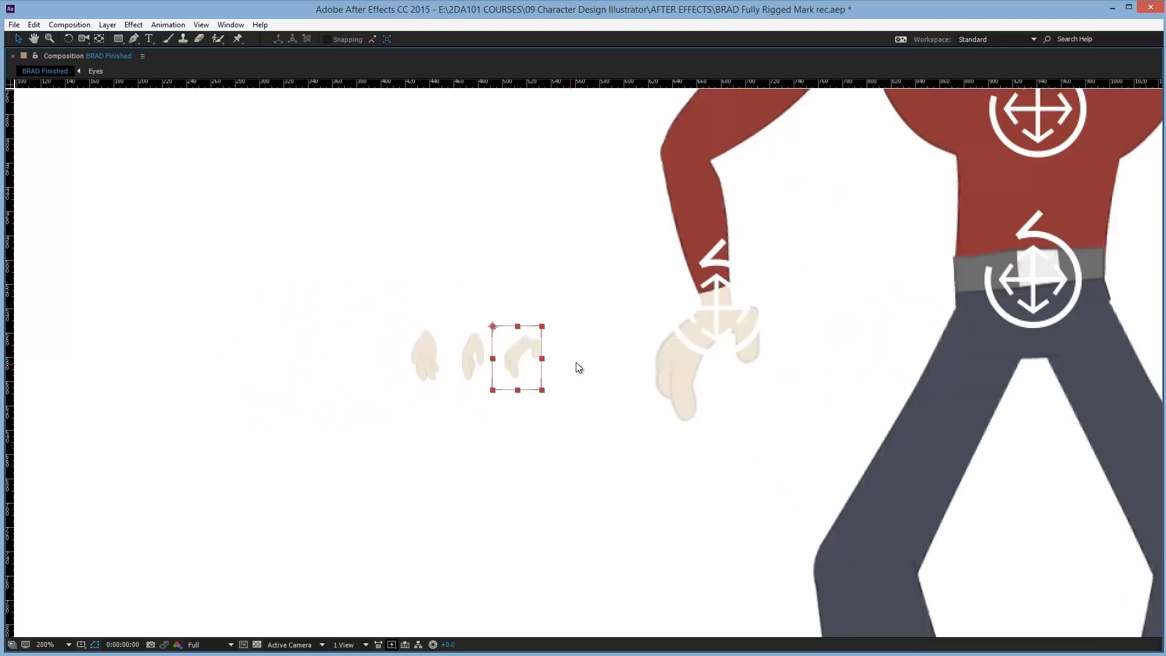
Pan up to the face and move the eye and mouth swap selectors to change the expression.
{"action": "key", "text": "space"}
{"action": "left_click_drag", "start_coordinate": [913, 218], "coordinate": [502, 443]}
{"action": "left_click_drag", "start_coordinate": [757, 292], "coordinate": [825, 295]}
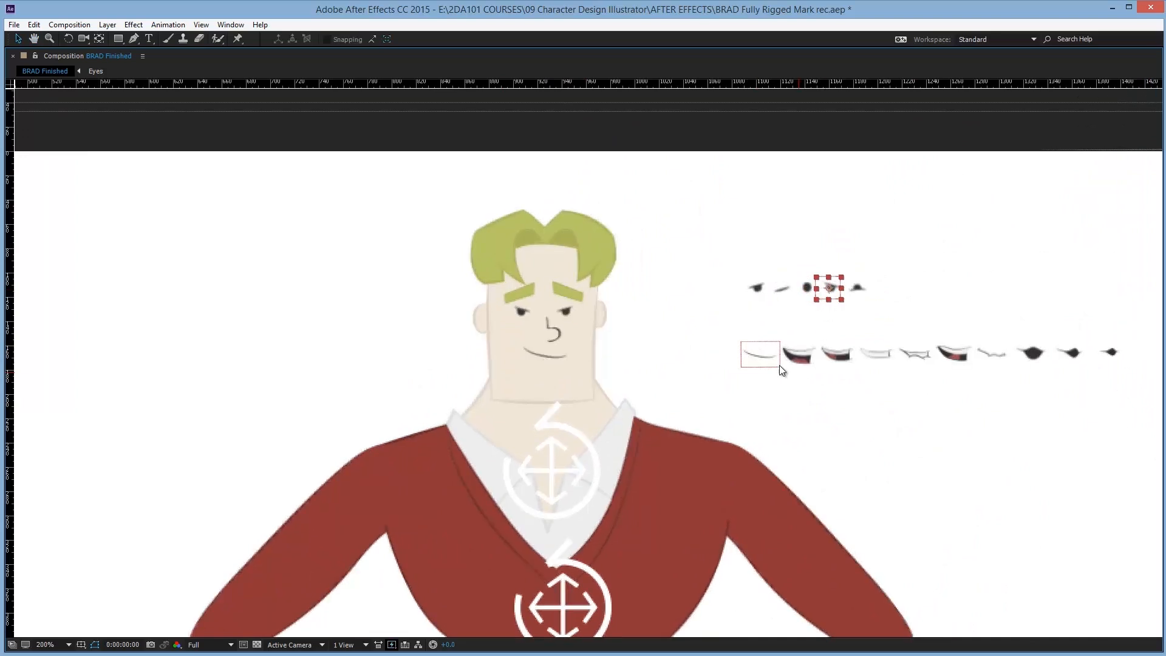
{"action": "left_click_drag", "start_coordinate": [780, 366], "coordinate": [870, 350]}
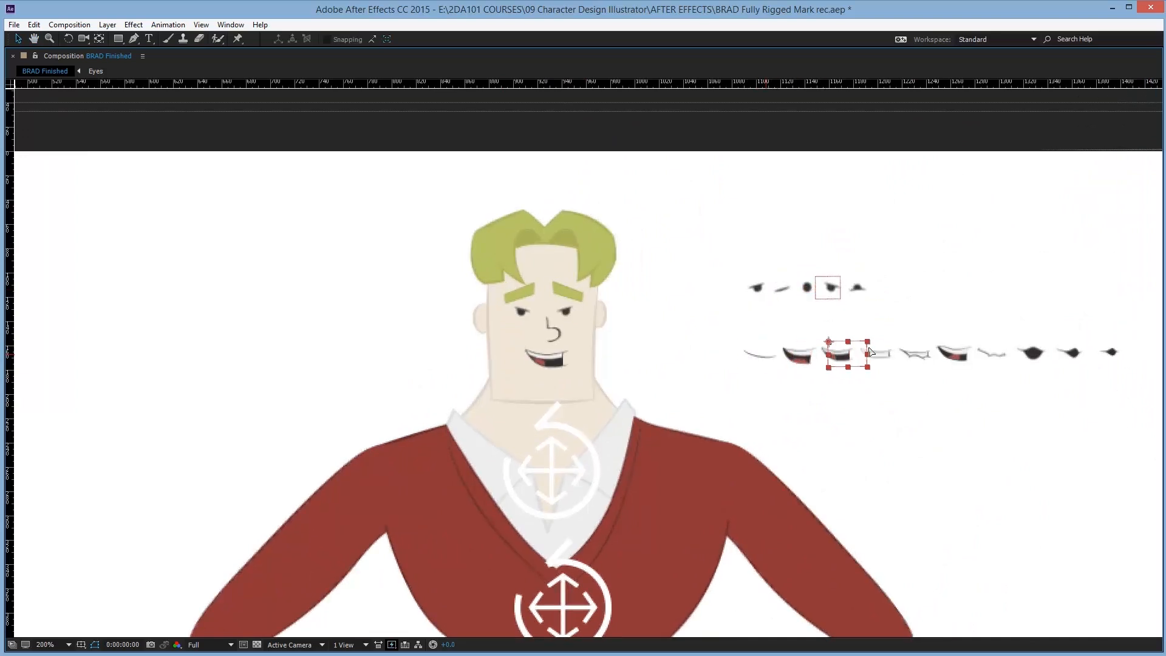
Fit the composition in view, raise both hand controllers and lower the hip controller.
{"action": "key", "text": "shift+slash"}
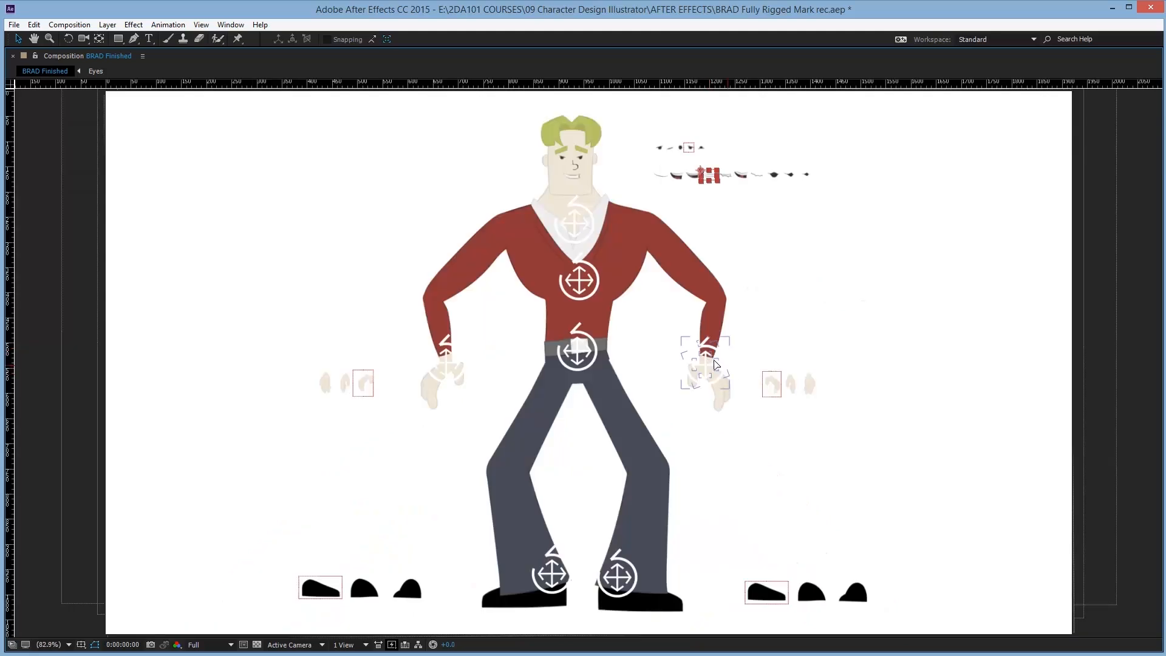
{"action": "left_click_drag", "start_coordinate": [713, 360], "coordinate": [726, 356]}
{"action": "left_click_drag", "start_coordinate": [447, 362], "coordinate": [432, 359]}
{"action": "left_click", "coordinate": [577, 351]}
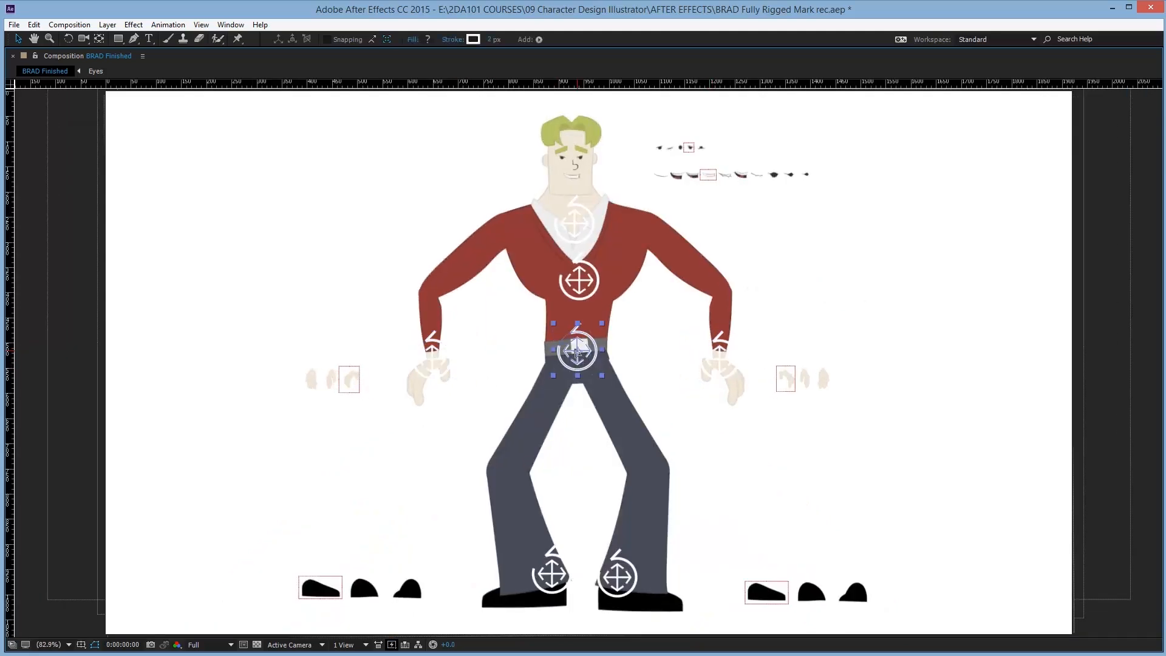
{"action": "left_click_drag", "start_coordinate": [577, 351], "coordinate": [558, 368]}
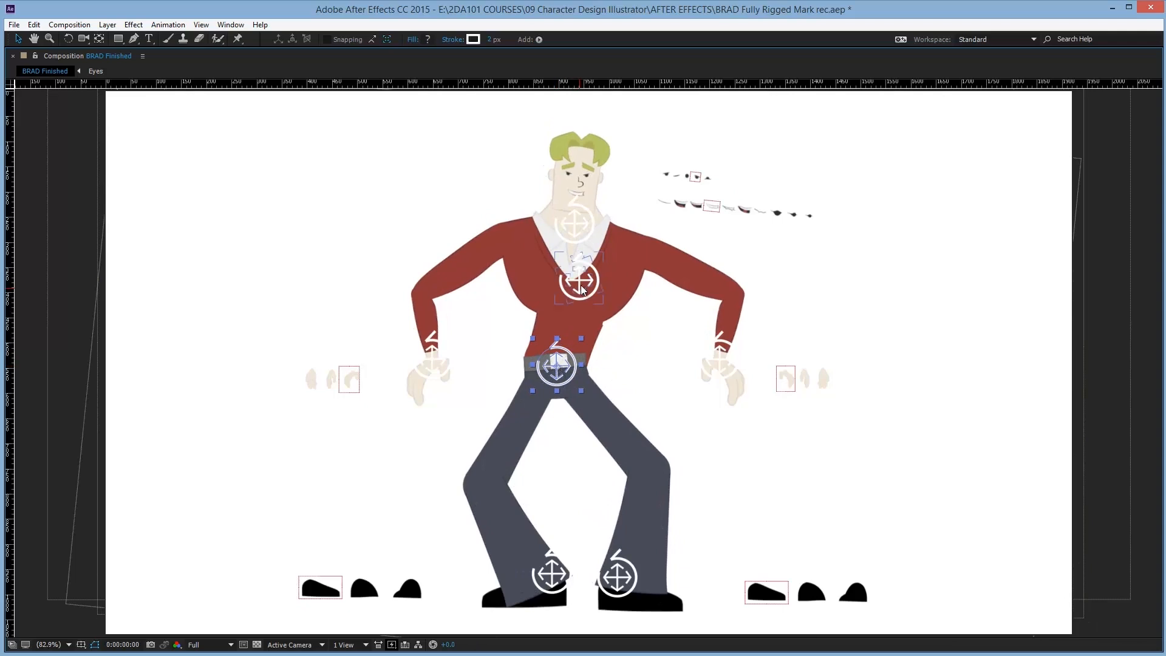
Tilt the chest controller, spread both hands outward and pull the feet into a wide stance.
{"action": "left_click_drag", "start_coordinate": [579, 280], "coordinate": [555, 236]}
{"action": "left_click_drag", "start_coordinate": [433, 360], "coordinate": [371, 343]}
{"action": "left_click_drag", "start_coordinate": [722, 356], "coordinate": [755, 346]}
{"action": "left_click_drag", "start_coordinate": [621, 579], "coordinate": [660, 582]}
{"action": "left_click_drag", "start_coordinate": [556, 567], "coordinate": [438, 559]}
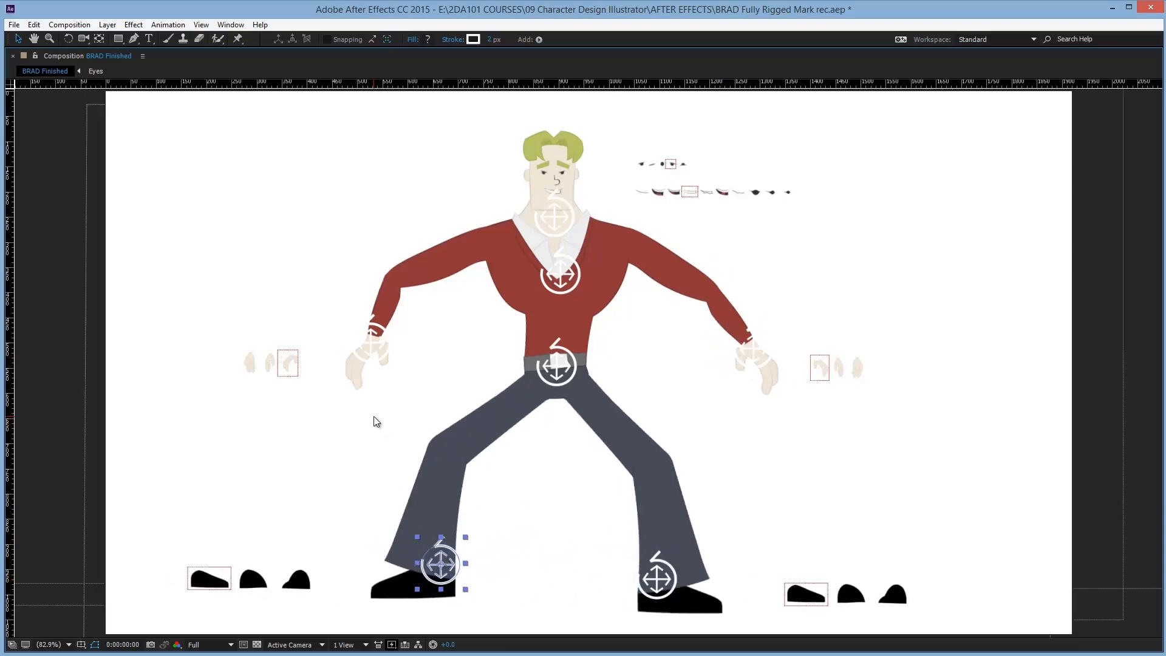
Back in Illustrator, view the BRAD Finished 01 - 5 layers separated document, then return to BRAD Finished 02.
{"action": "key", "text": "alt+Tab"}
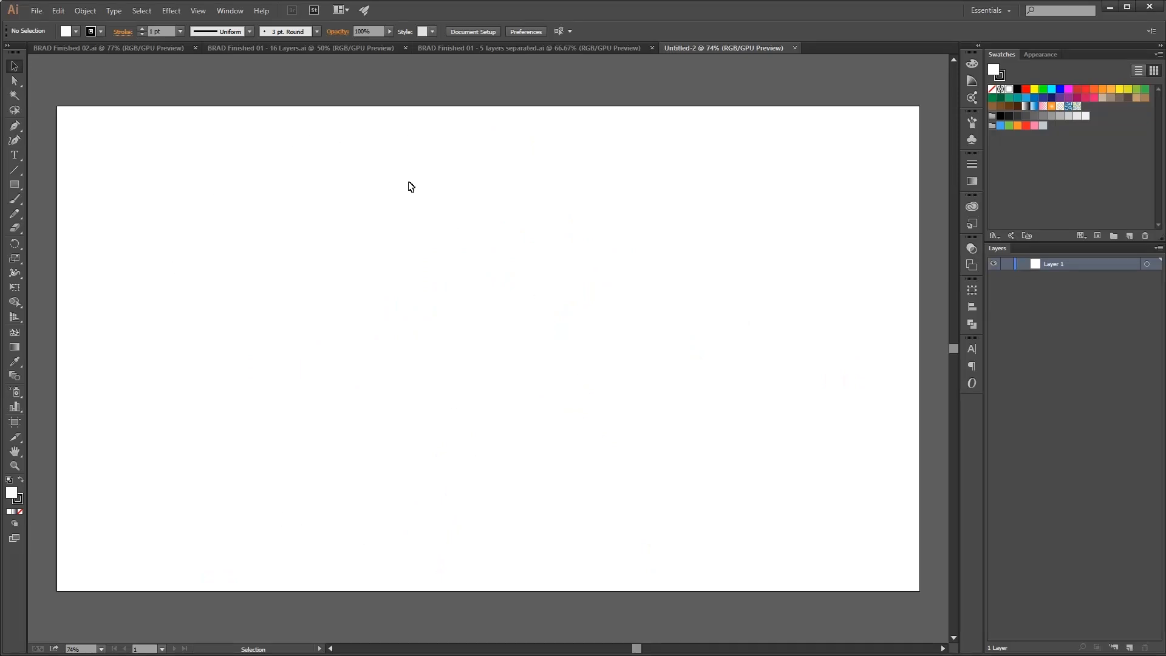
{"action": "left_click", "coordinate": [281, 52]}
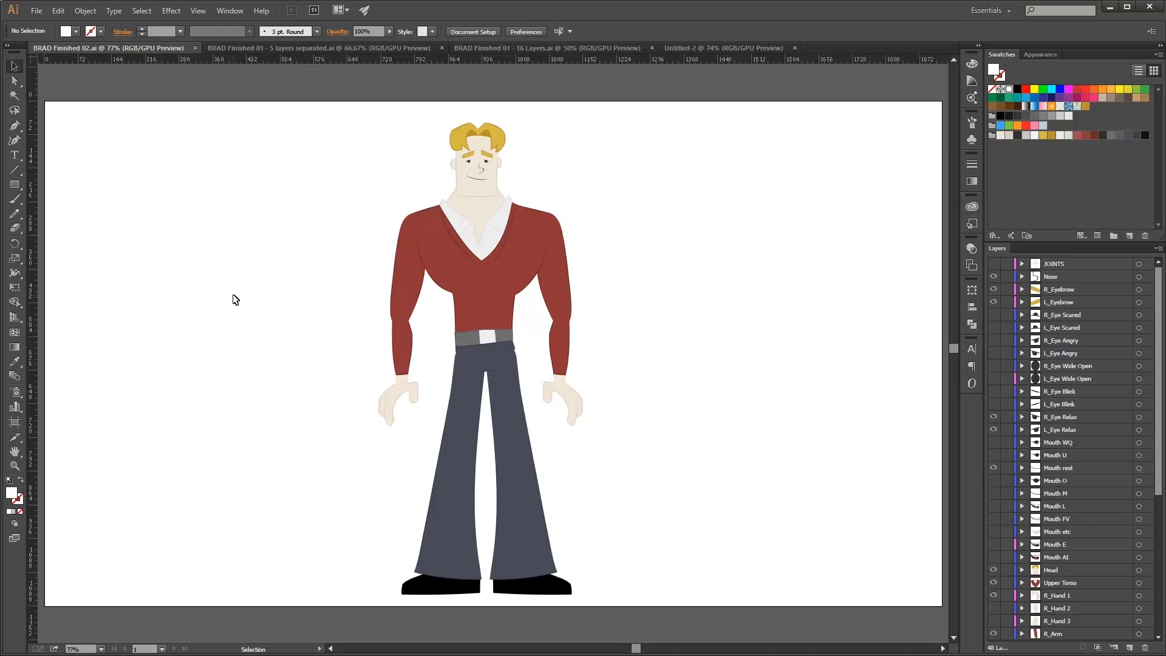
{"action": "left_click", "coordinate": [287, 48]}
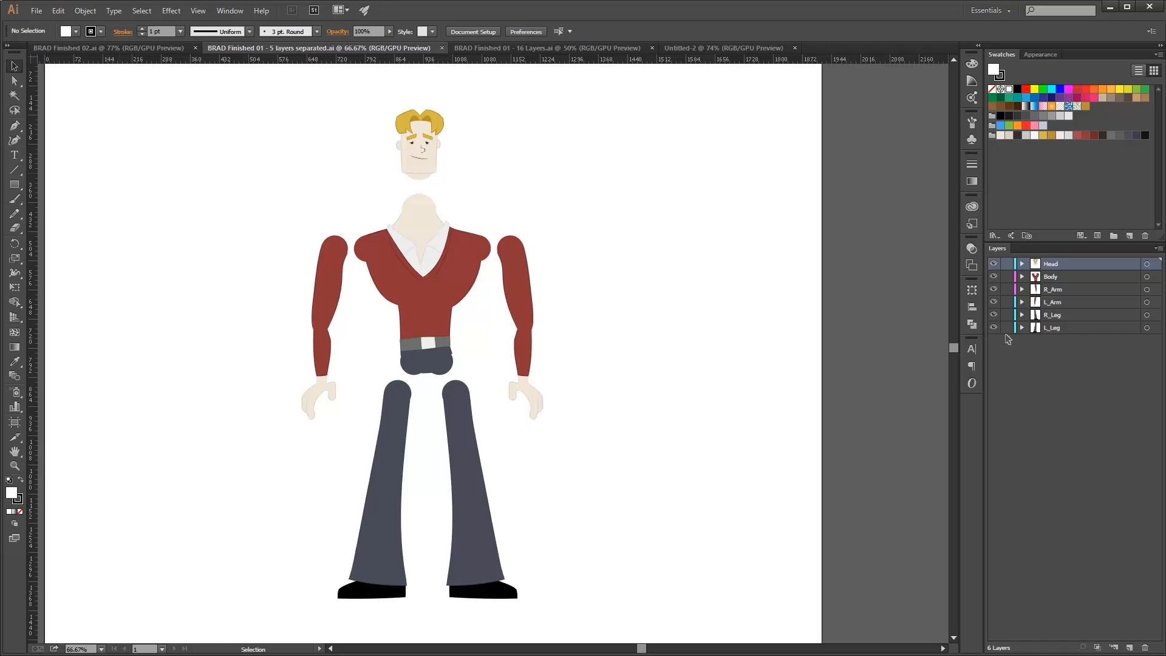
{"action": "left_click", "coordinate": [156, 48]}
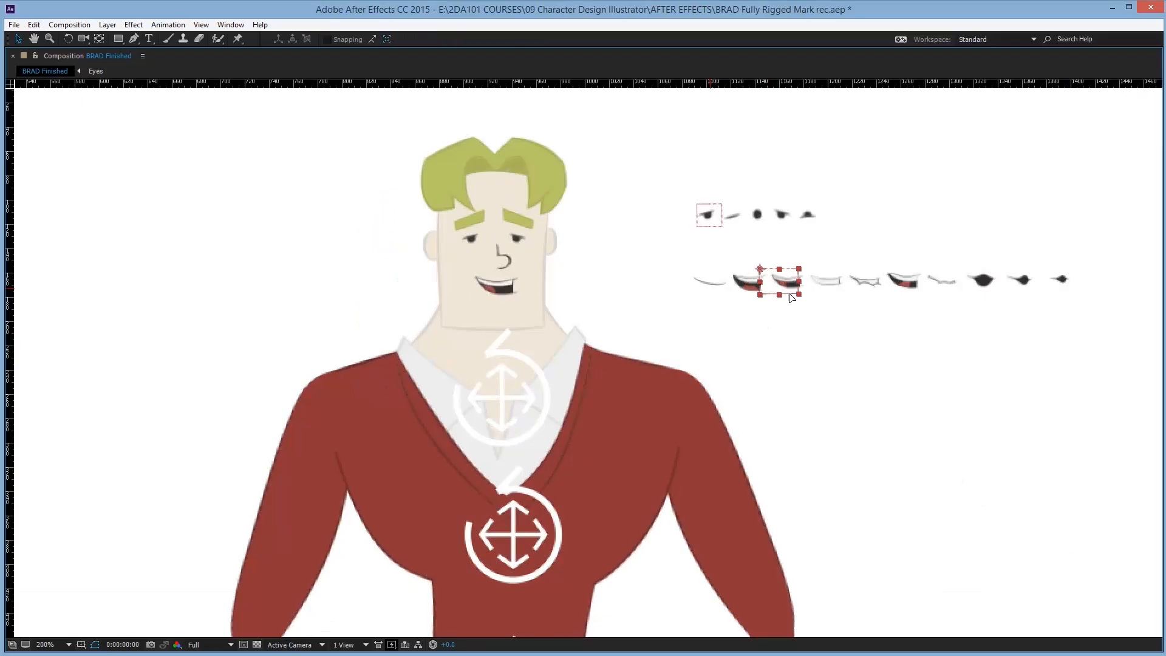
In the rig, move the foot swap selectors to switch between the shoe shapes.
{"action": "left_click_drag", "start_coordinate": [789, 293], "coordinate": [902, 297]}
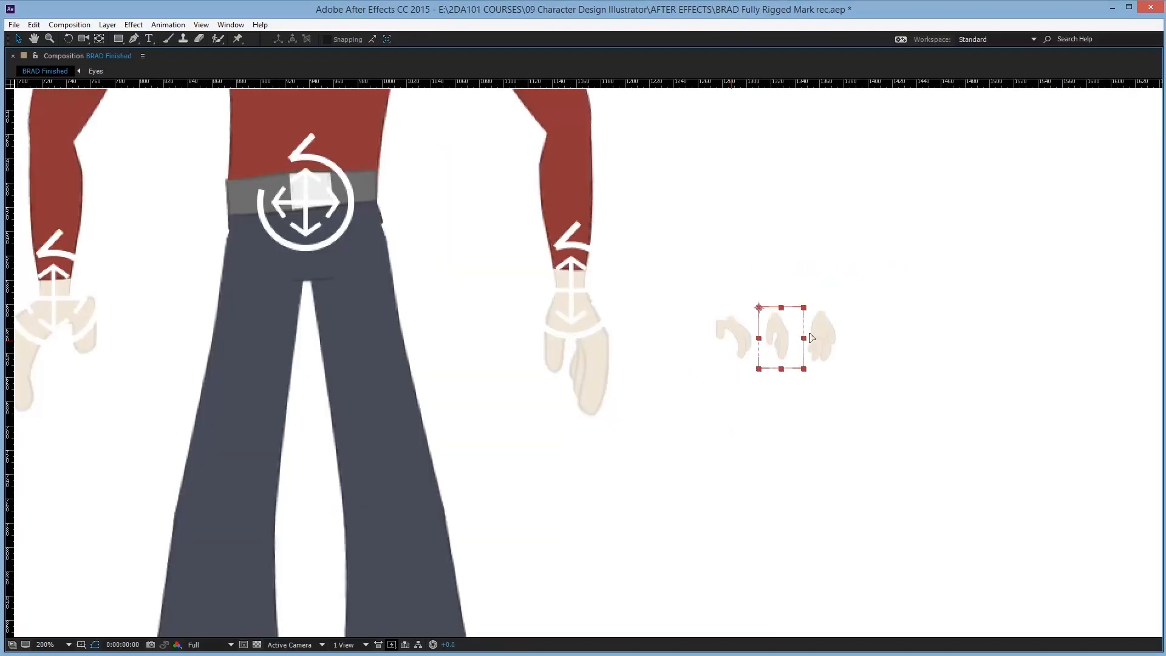
{"action": "left_click_drag", "start_coordinate": [772, 331], "coordinate": [704, 331]}
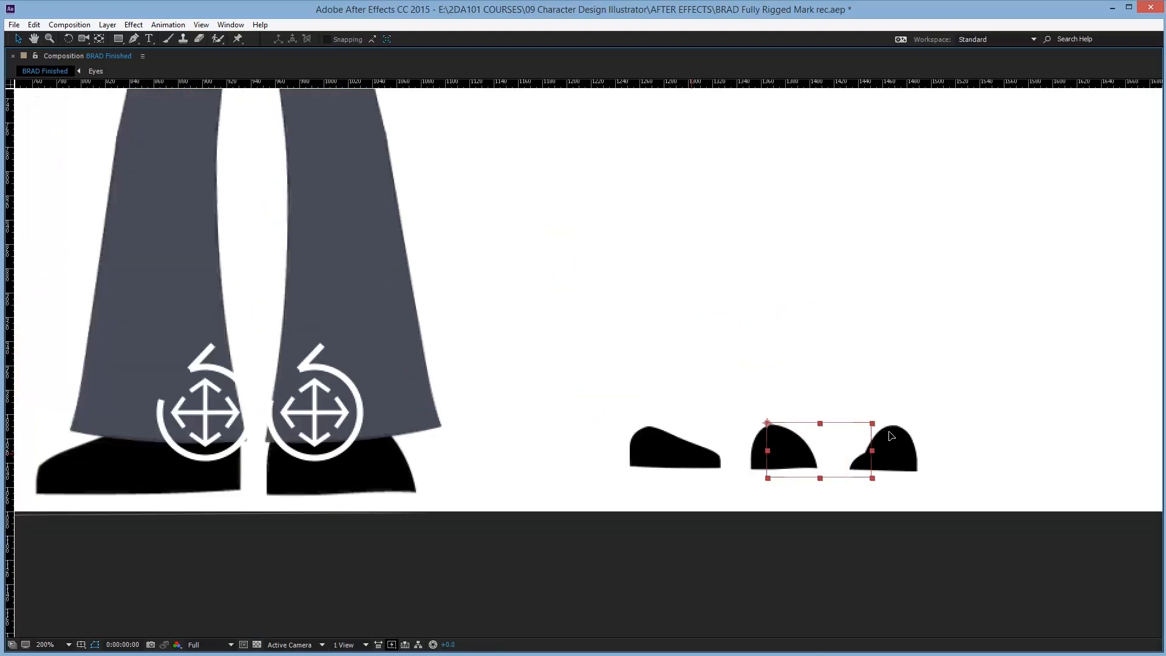
{"action": "left_click_drag", "start_coordinate": [827, 434], "coordinate": [891, 412]}
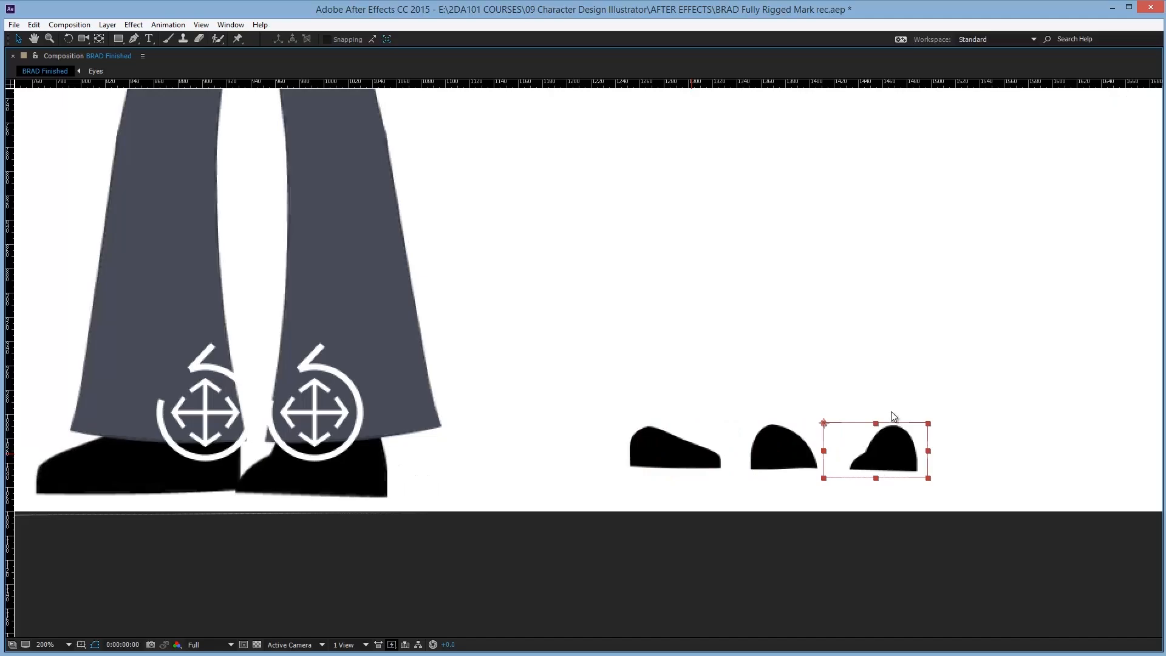
Open the BRAD Finished 01 - 16 Layers document, then view the hand and mouth reference sketches in Windows Photo Viewer.
{"action": "key", "text": "alt+Tab"}
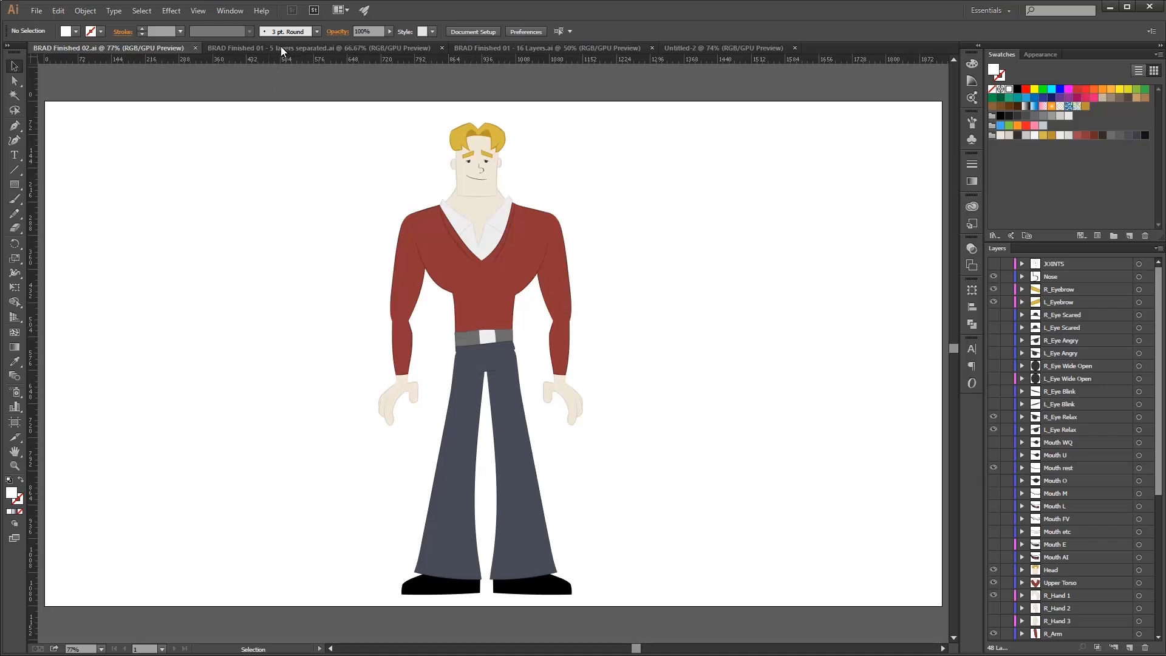
{"action": "left_click", "coordinate": [494, 48]}
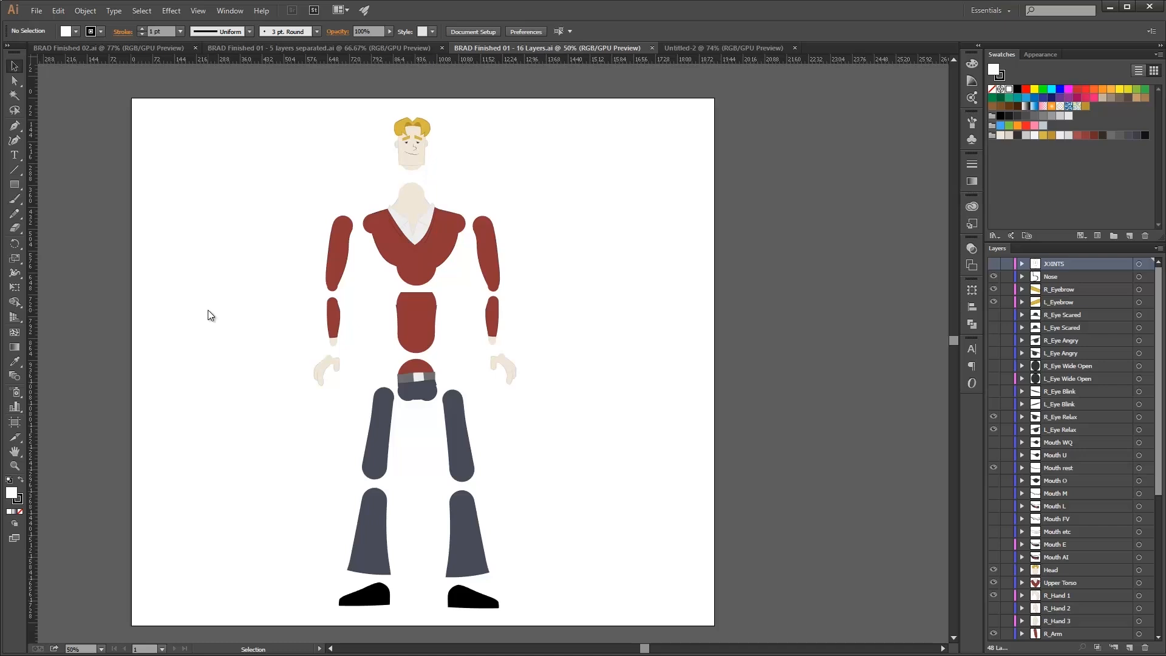
{"action": "key", "text": "alt+Tab"}
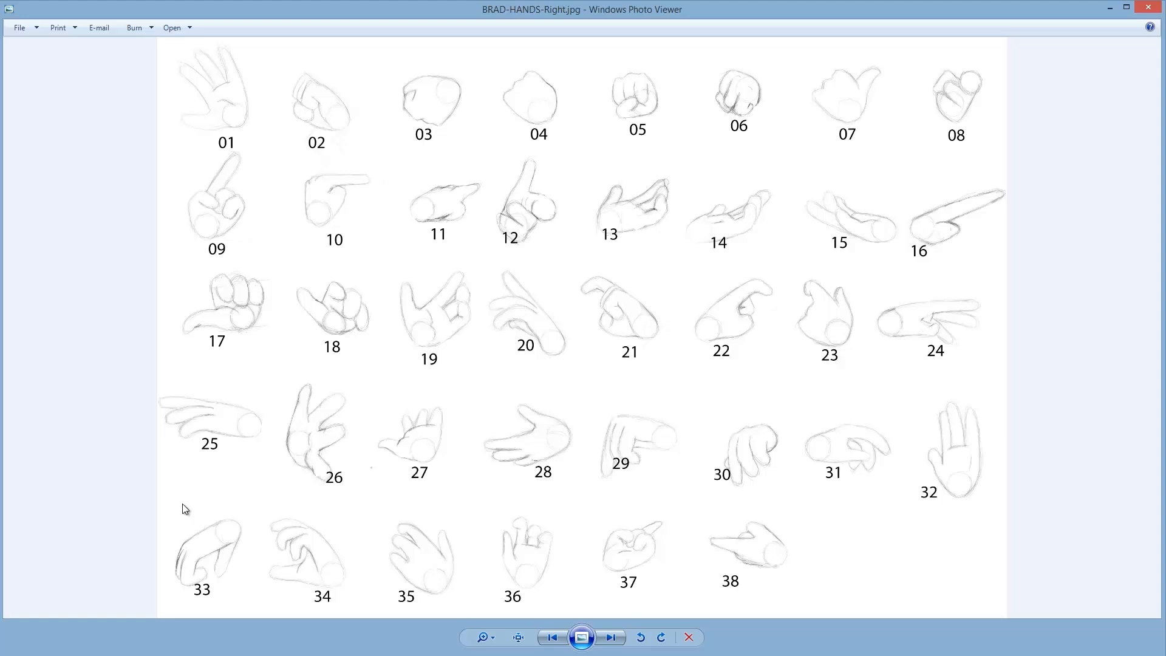
{"action": "key", "text": "Right"}
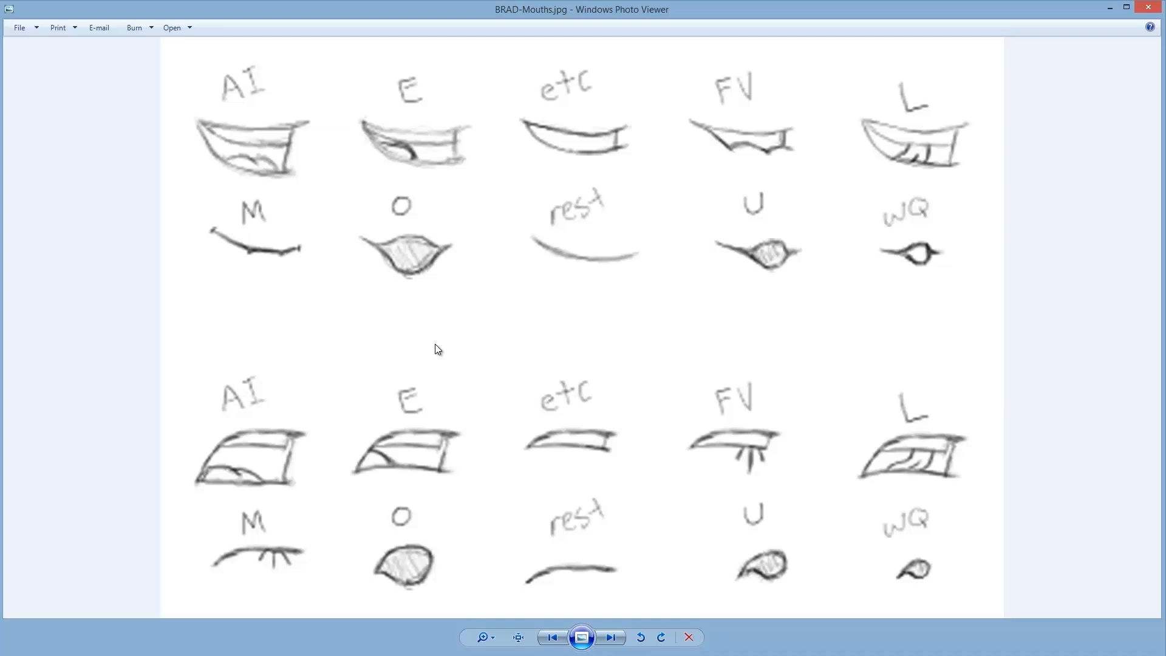
Scroll the 16 Layers document's layer list, then switch to the character views reference sketch.
{"action": "key", "text": "alt+Tab"}
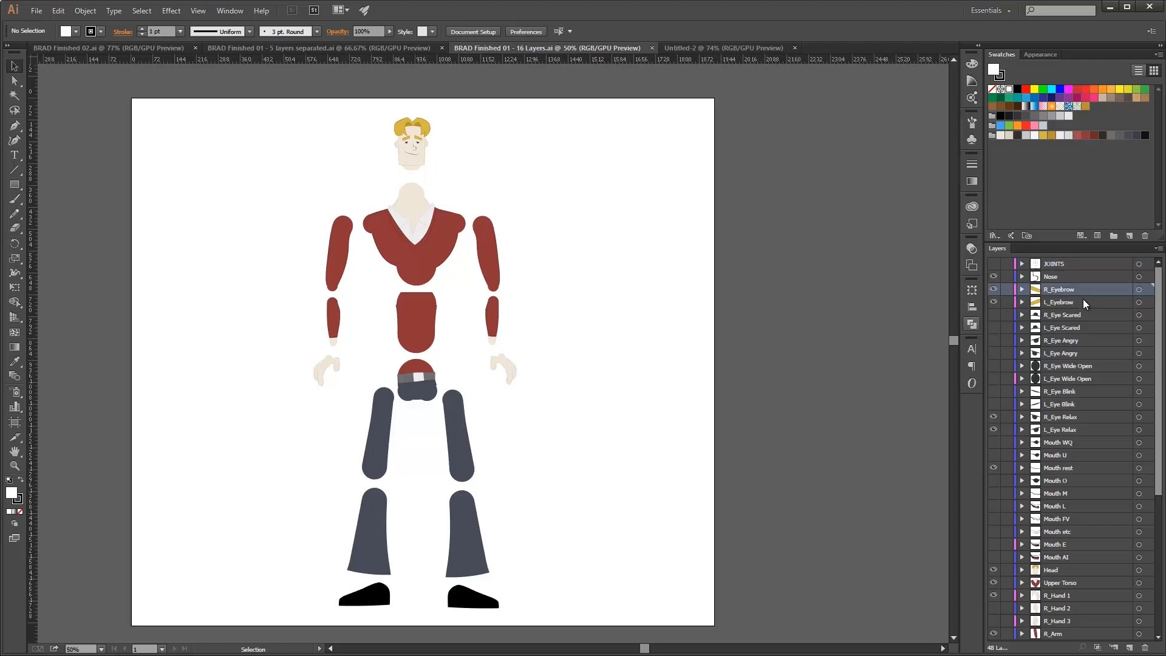
{"action": "scroll", "coordinate": [1080, 395], "scroll_direction": "down", "scroll_amount": 5}
{"action": "scroll", "coordinate": [1076, 581], "scroll_direction": "up", "scroll_amount": 5}
{"action": "key", "text": "alt+Tab"}
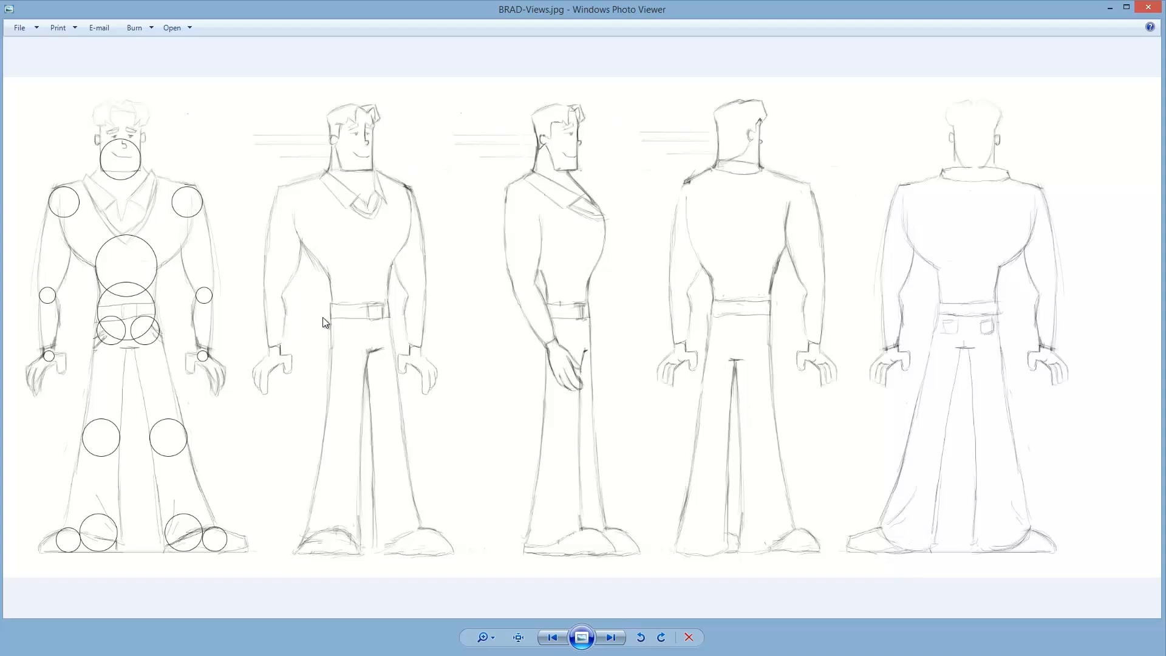
Zoom into and pan across the character views sketch, then scroll through the Brad Trailer Louie script.
{"action": "scroll", "coordinate": [358, 380], "scroll_direction": "up", "scroll_amount": 3}
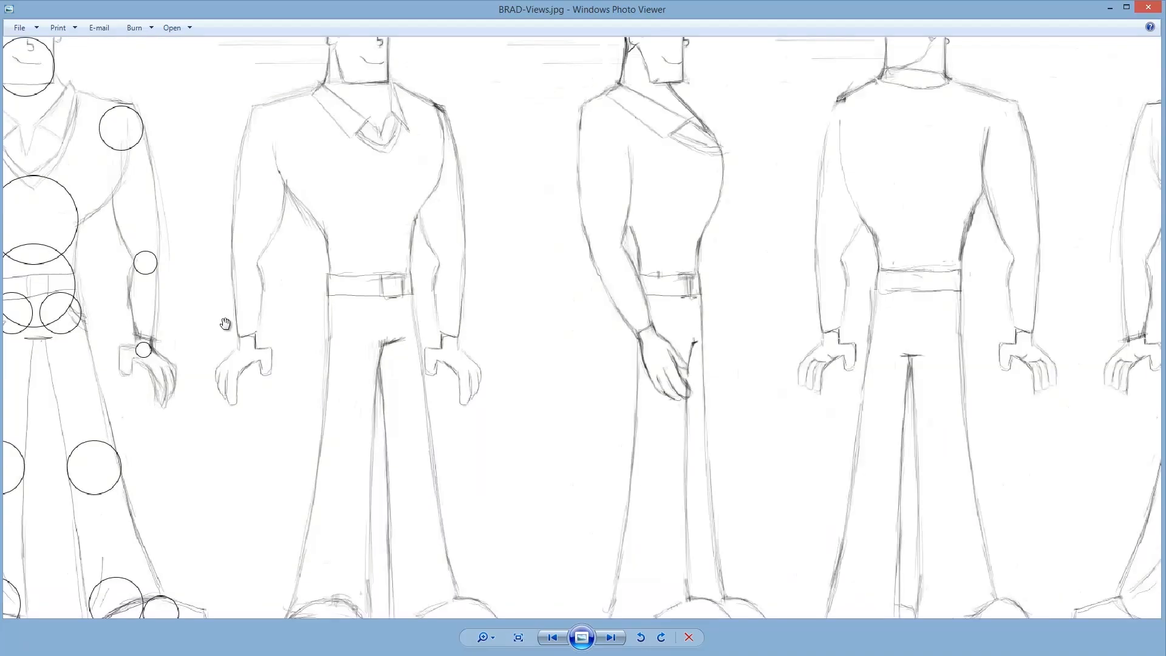
{"action": "scroll", "coordinate": [346, 366], "scroll_direction": "up", "scroll_amount": 1}
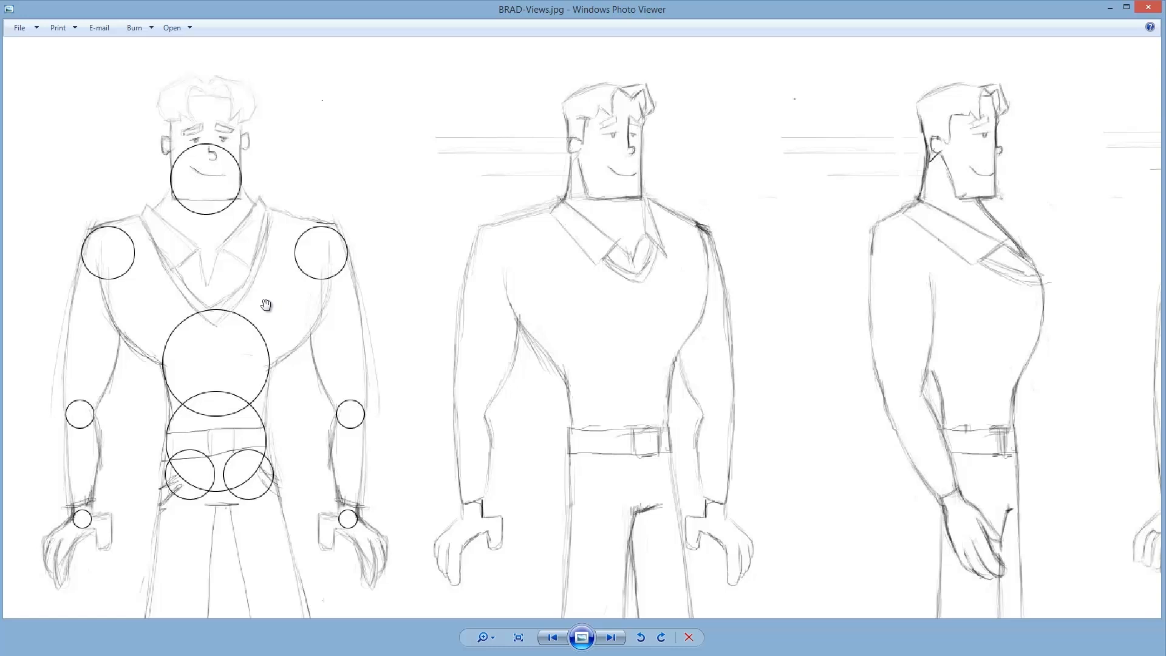
{"action": "left_click_drag", "start_coordinate": [562, 299], "coordinate": [273, 312]}
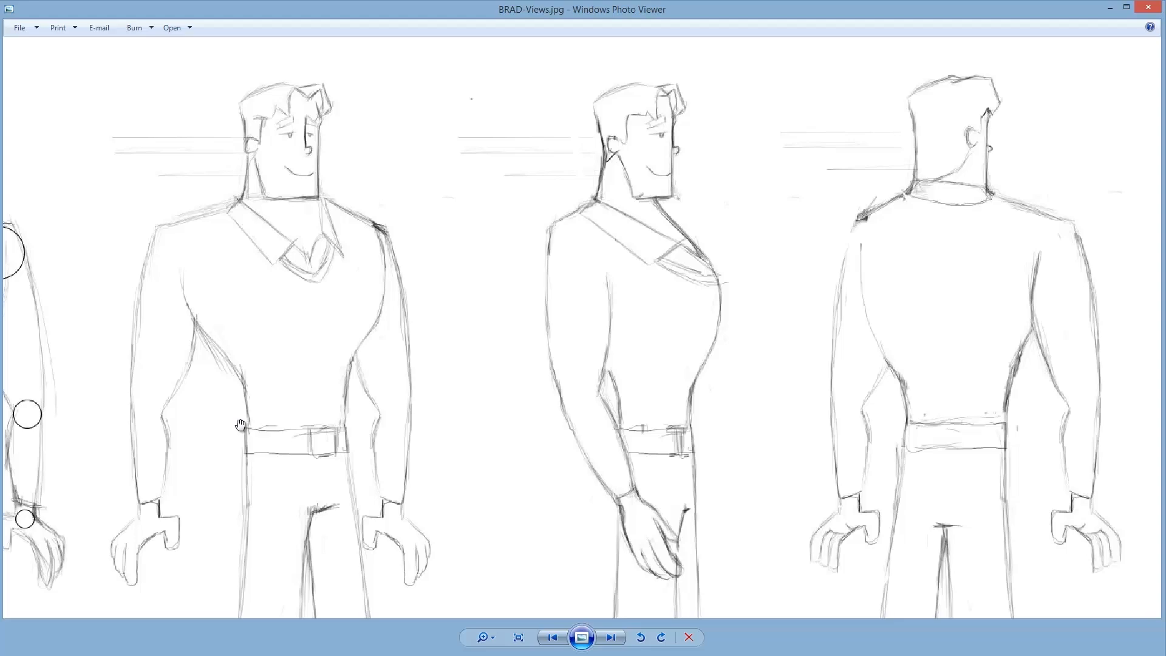
{"action": "mouse_move", "coordinate": [207, 483]}
{"action": "left_mouse_down"}
{"action": "mouse_move", "coordinate": [411, 304]}
{"action": "mouse_move", "coordinate": [566, 347]}
{"action": "left_mouse_up"}
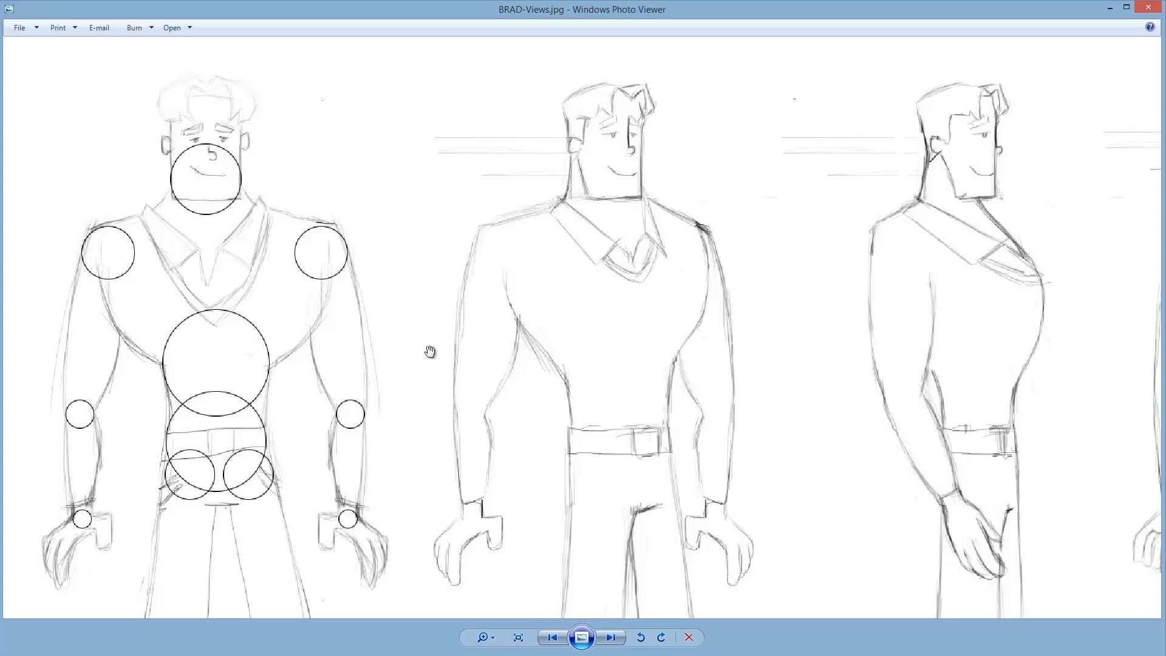
{"action": "left_click_drag", "start_coordinate": [807, 367], "coordinate": [123, 428]}
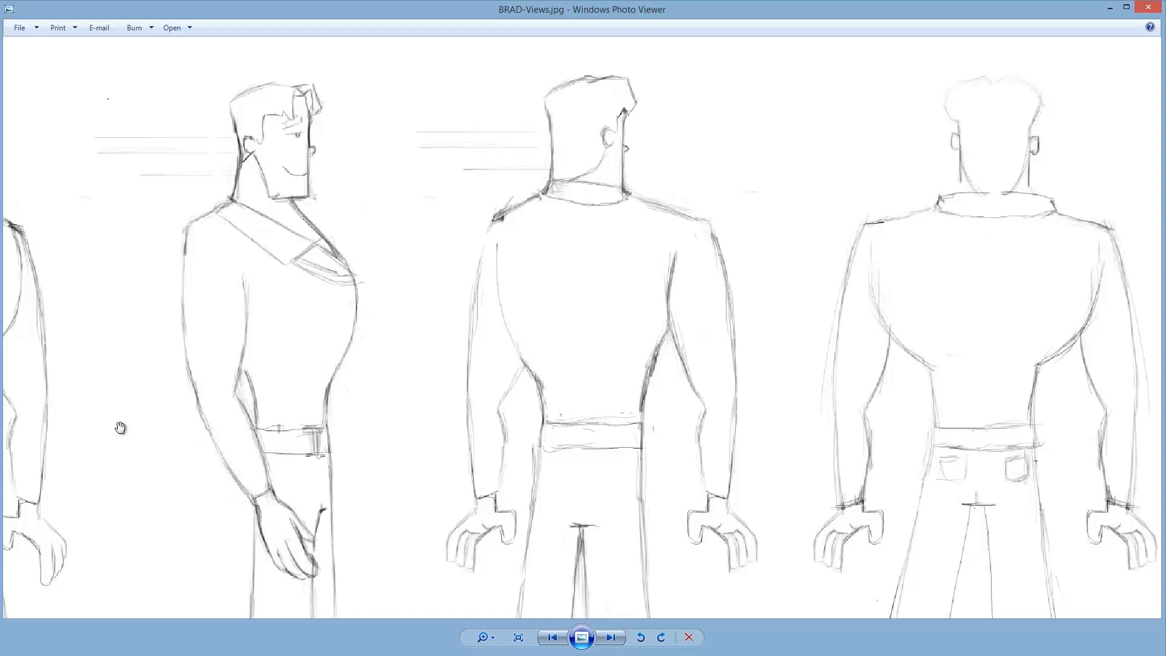
{"action": "left_click_drag", "start_coordinate": [354, 406], "coordinate": [692, 404]}
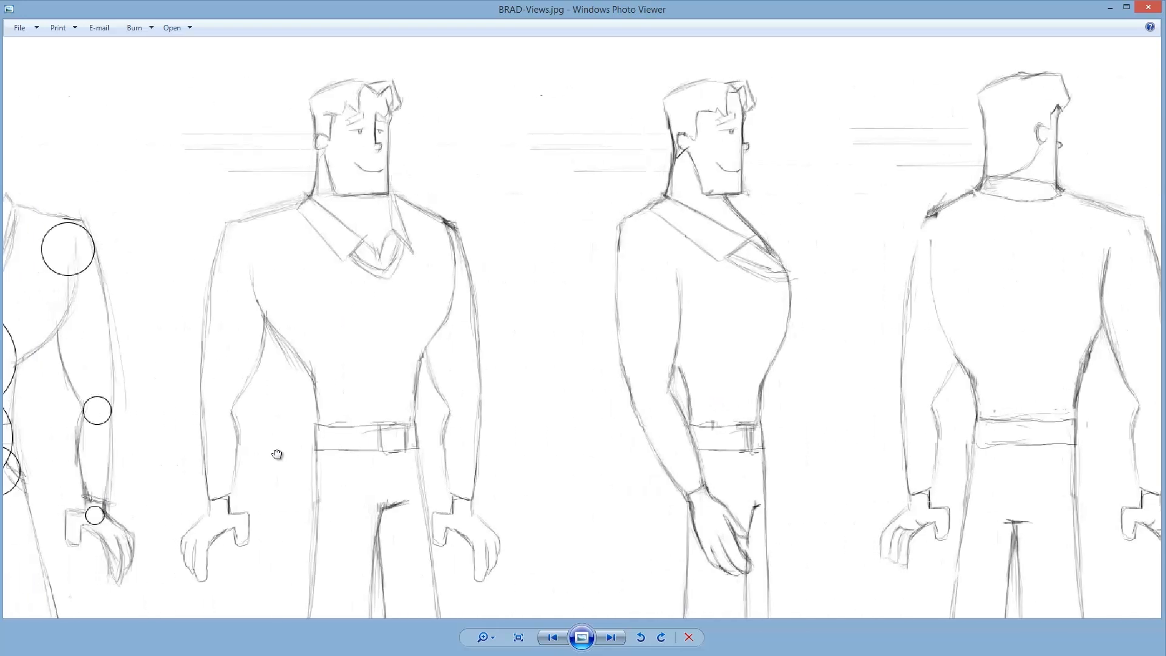
{"action": "left_click_drag", "start_coordinate": [277, 454], "coordinate": [703, 446]}
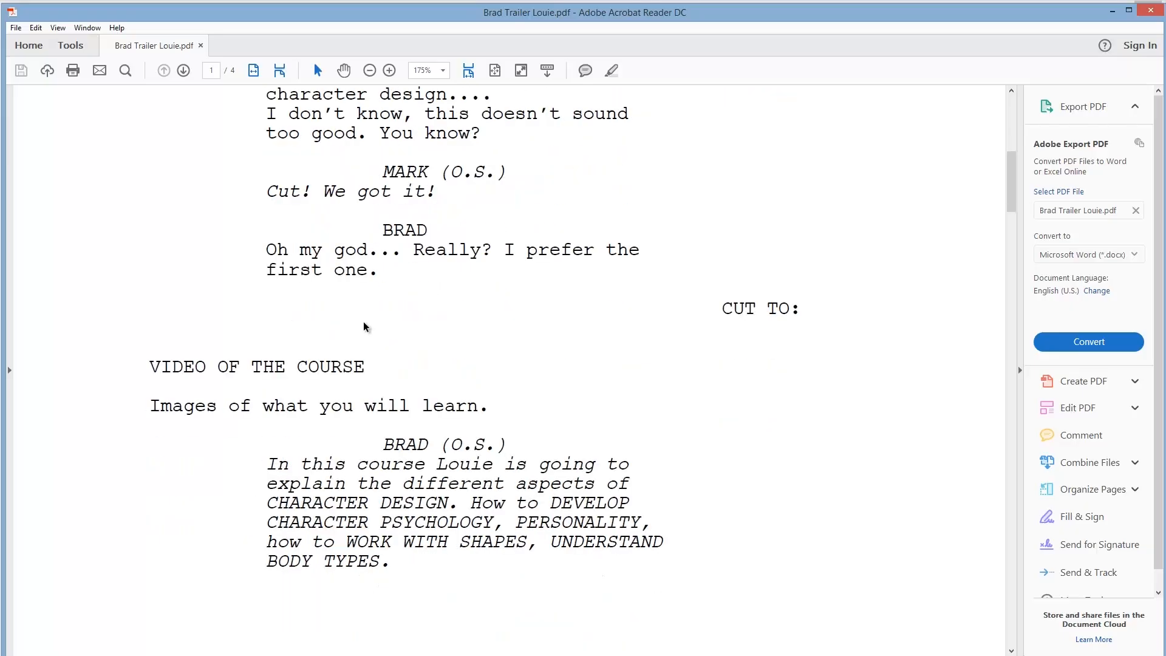
{"action": "scroll", "coordinate": [364, 325], "scroll_direction": "down", "scroll_amount": 10}
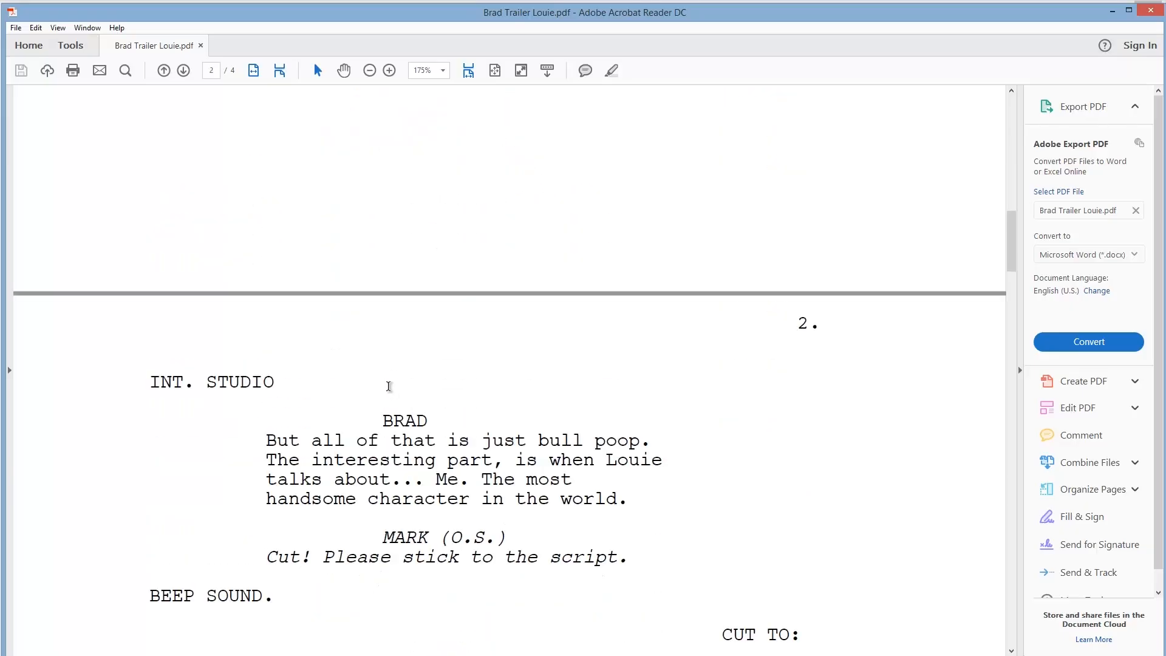
{"action": "scroll", "coordinate": [389, 386], "scroll_direction": "down", "scroll_amount": 10}
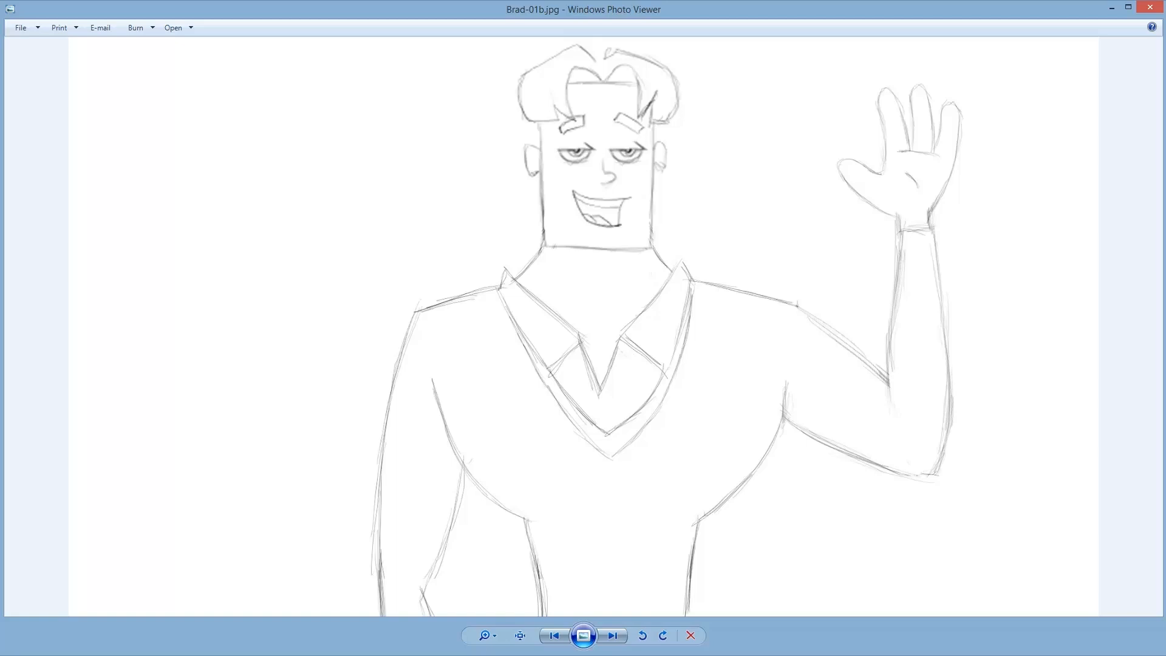
Page through the numbered Brad pose sketches one by one, from Brad-01b onward to Brad-54.1.
{"action": "key", "text": "Right"}
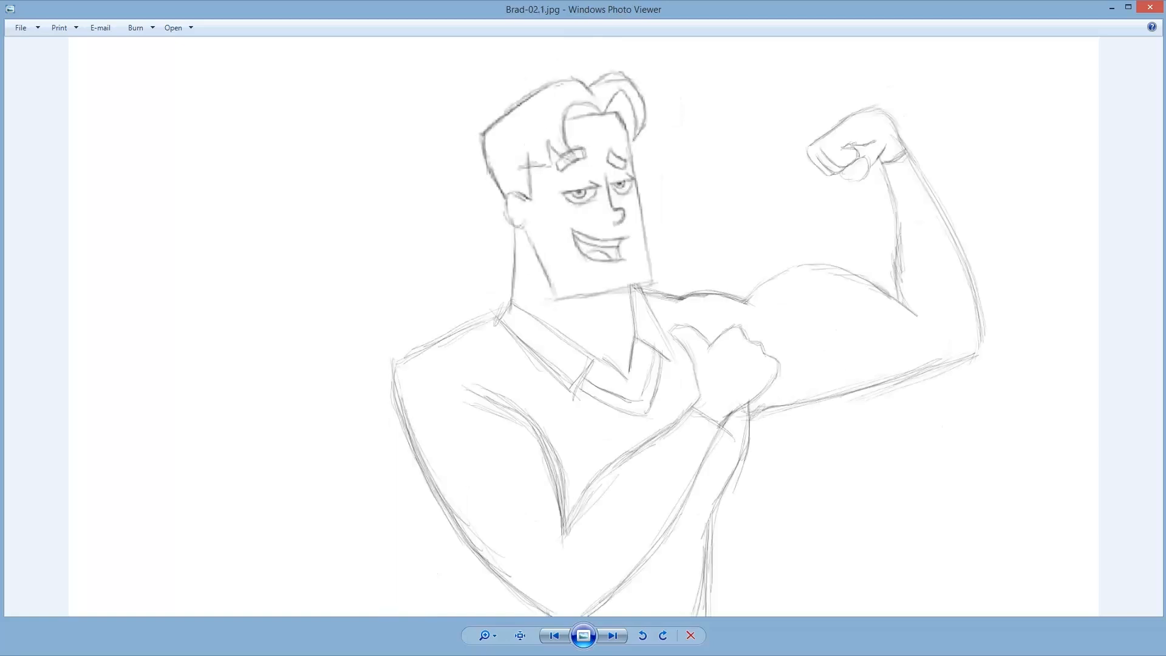
{"action": "left_click", "coordinate": [613, 636]}
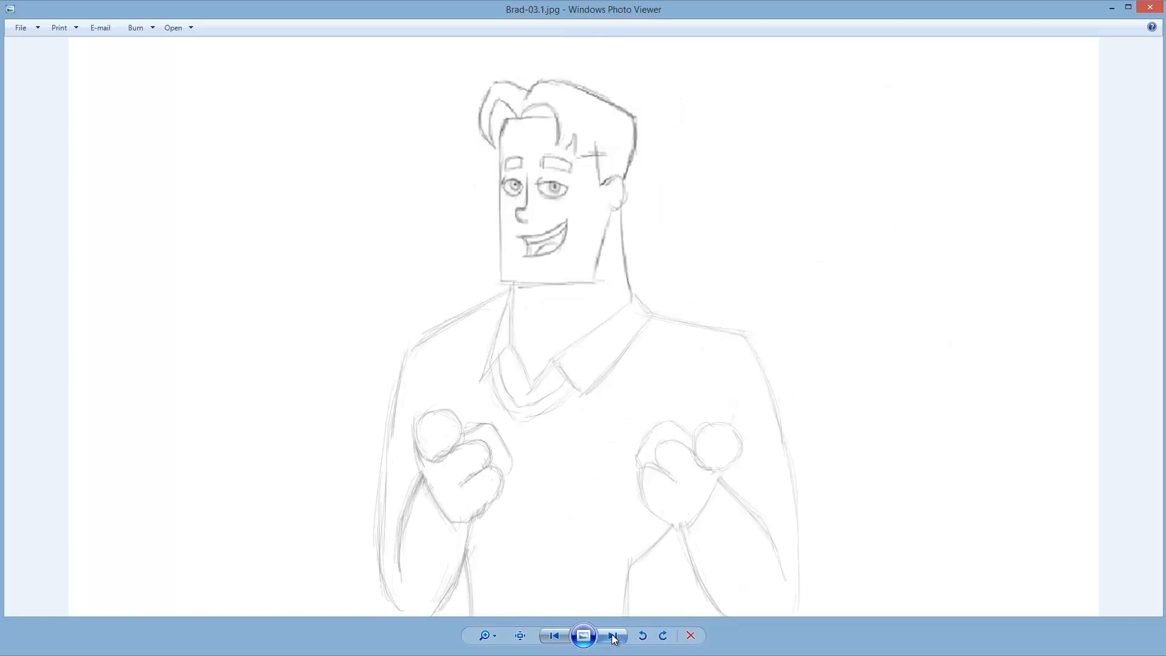
{"action": "left_click", "coordinate": [614, 637]}
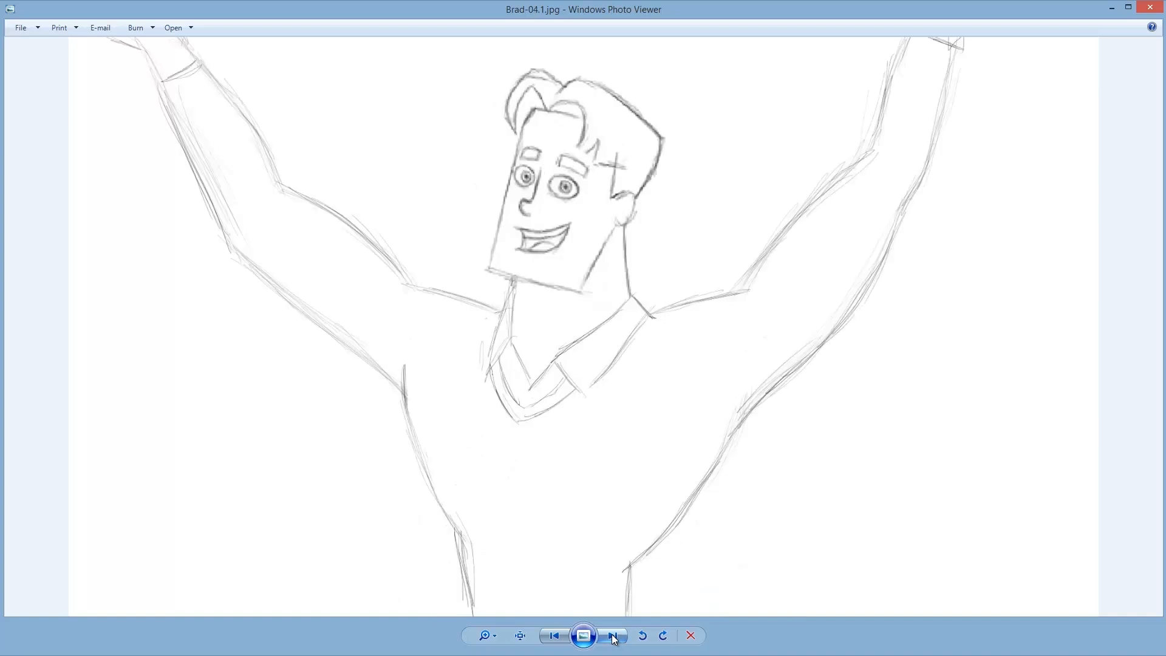
{"action": "left_click", "coordinate": [614, 637]}
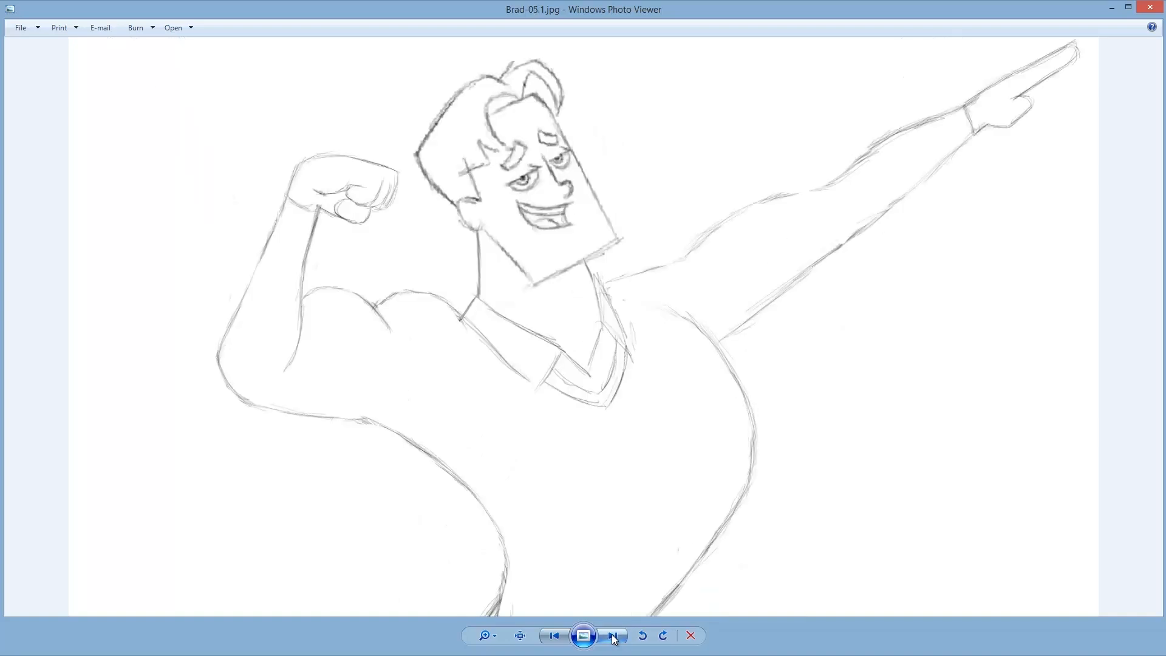
{"action": "left_click", "coordinate": [613, 636]}
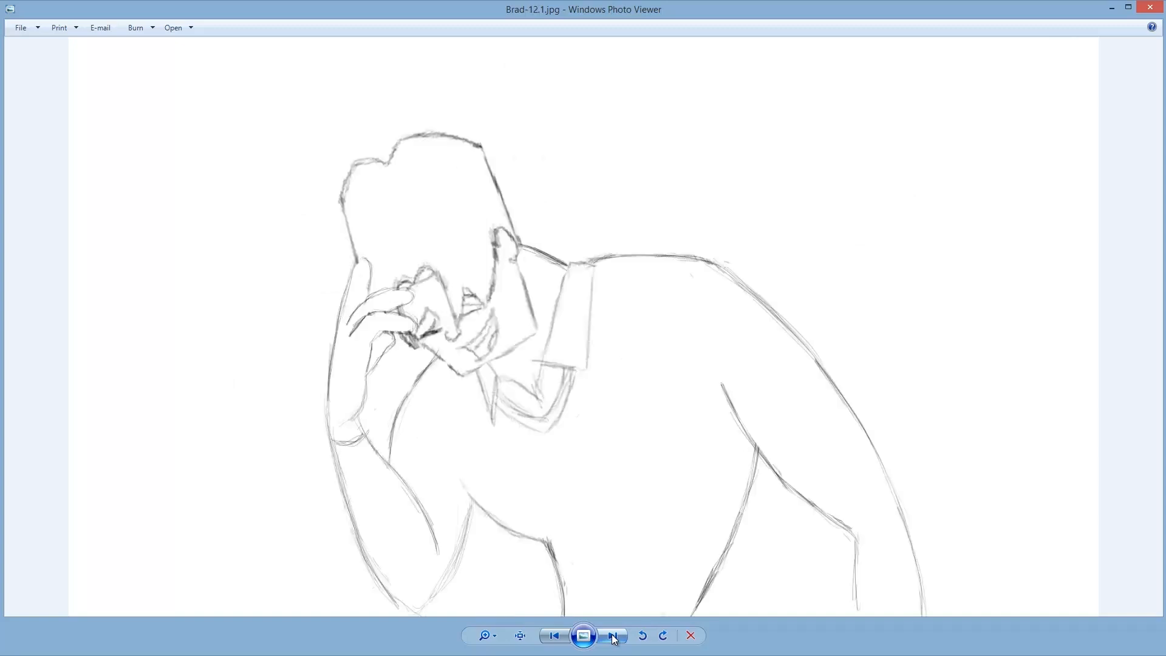
{"action": "left_click", "coordinate": [614, 636]}
{"action": "left_click", "coordinate": [613, 637]}
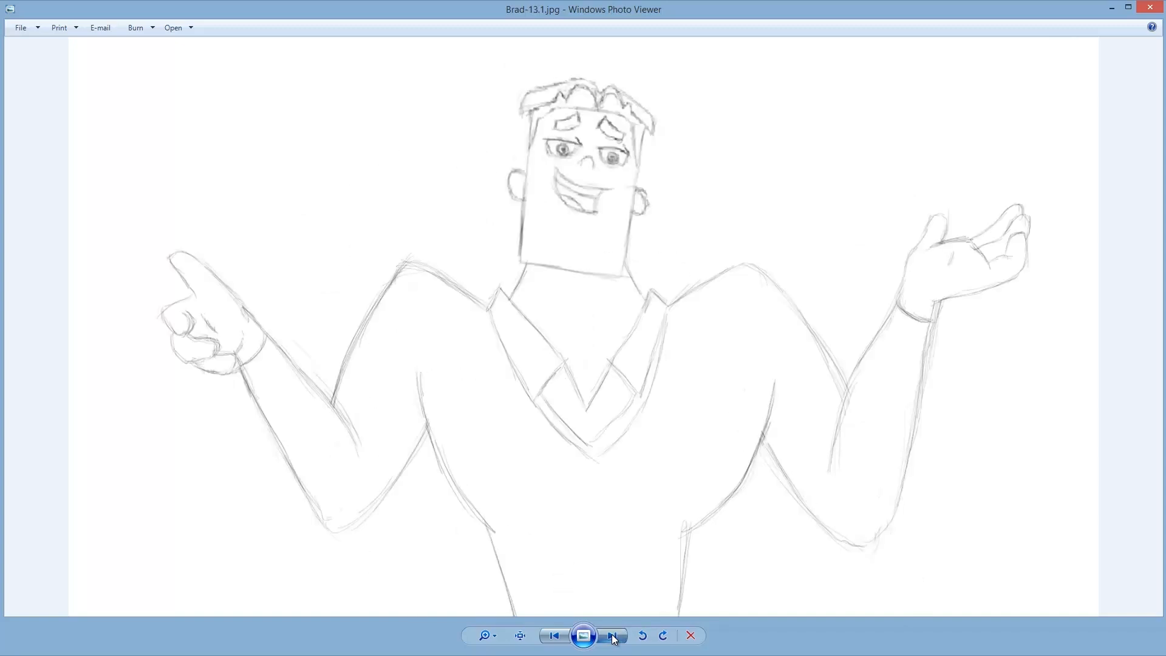
{"action": "left_click", "coordinate": [613, 636]}
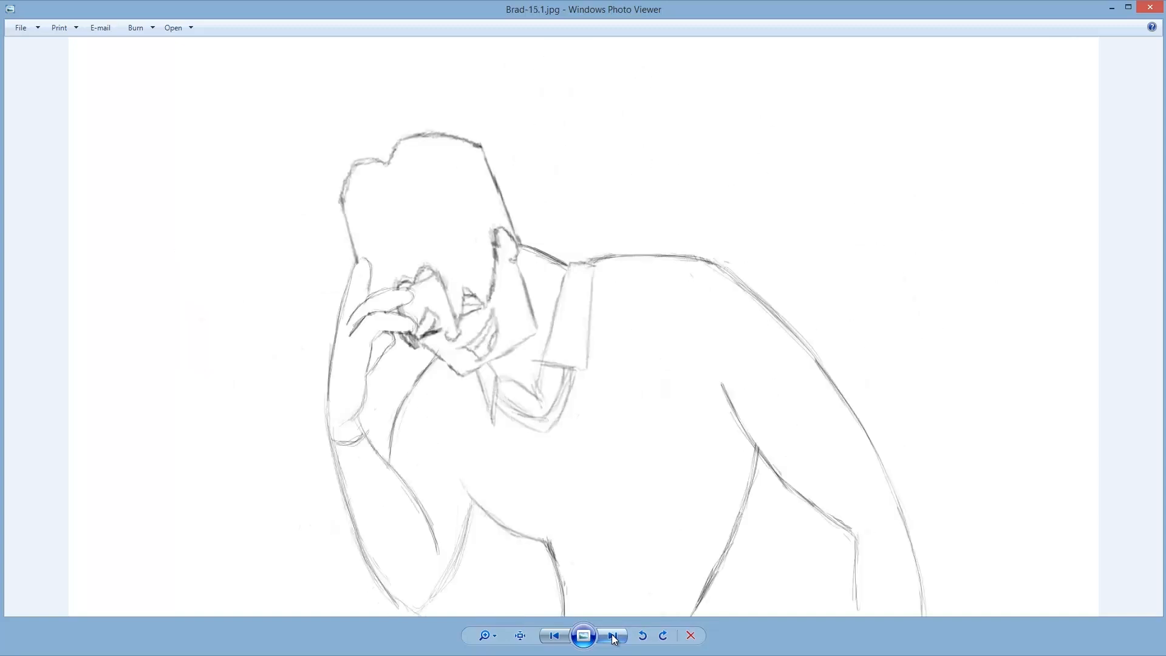
{"action": "left_click", "coordinate": [613, 636]}
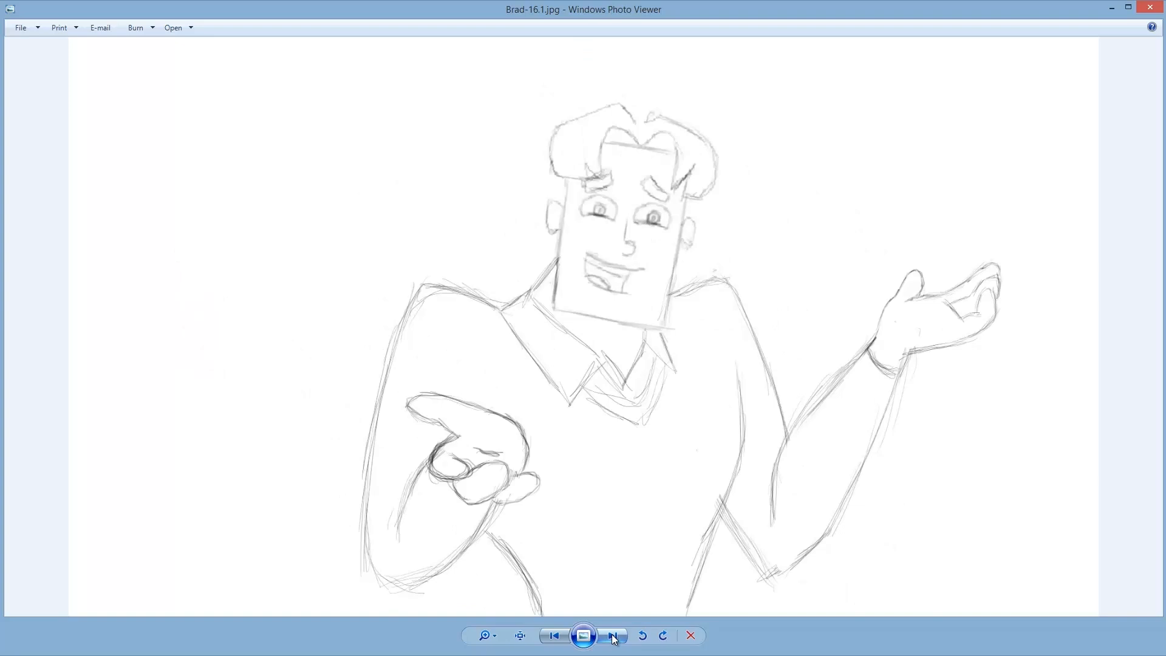
{"action": "left_click", "coordinate": [613, 636]}
{"action": "left_click", "coordinate": [613, 636]}
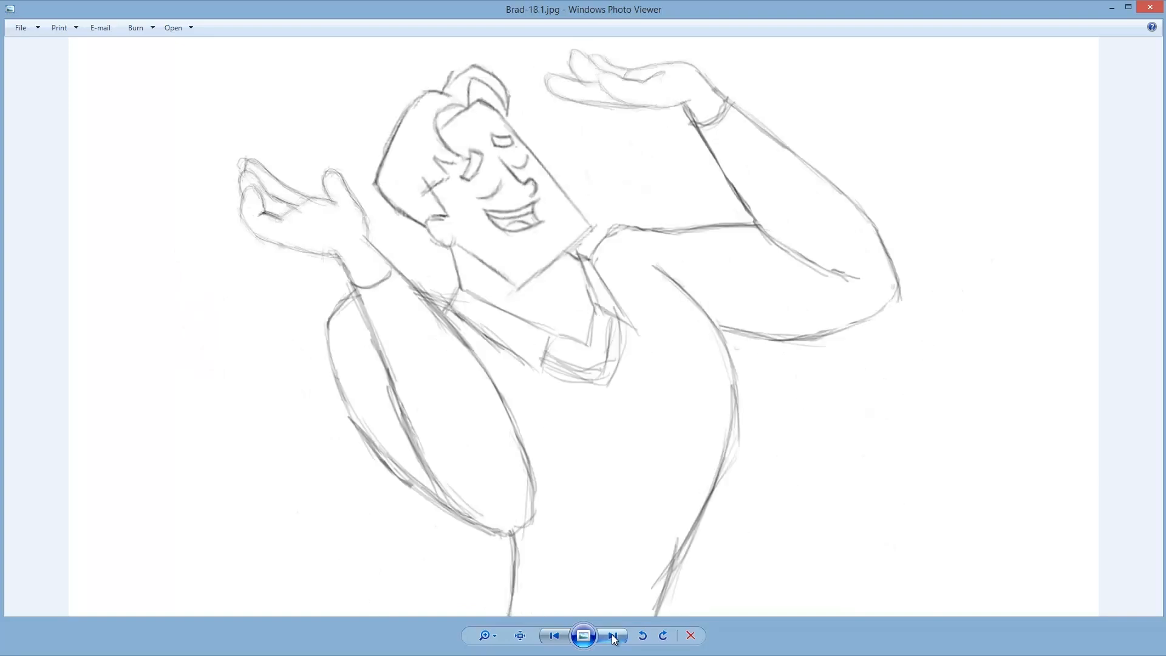
{"action": "left_click", "coordinate": [613, 636]}
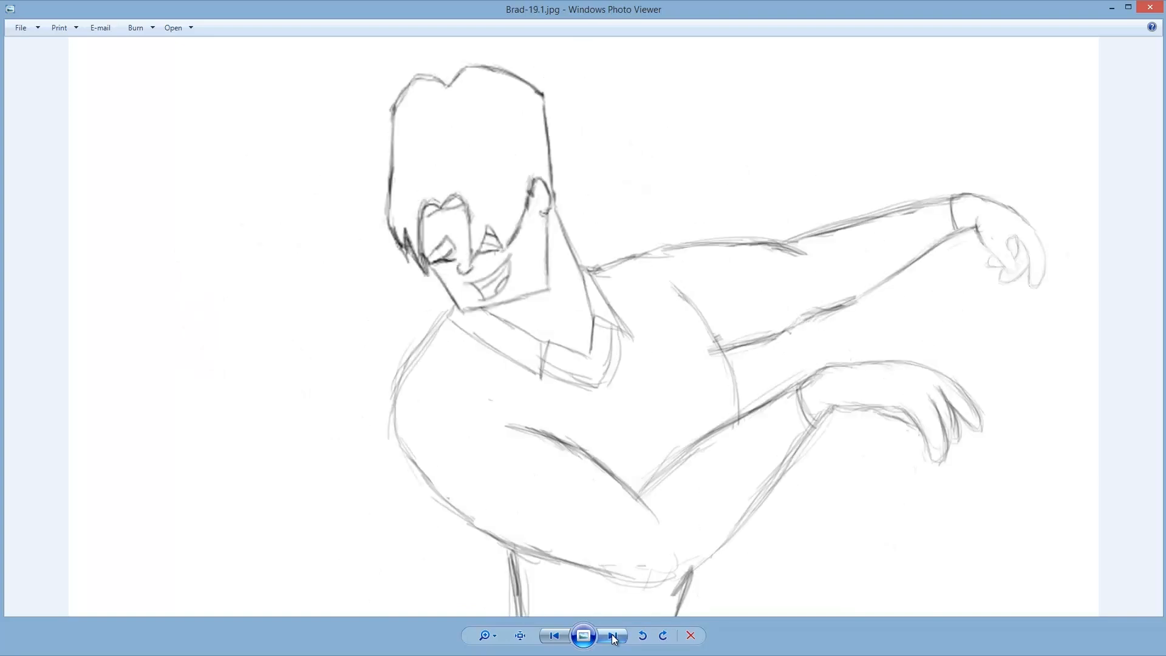
{"action": "left_click", "coordinate": [613, 636]}
{"action": "left_click", "coordinate": [613, 637]}
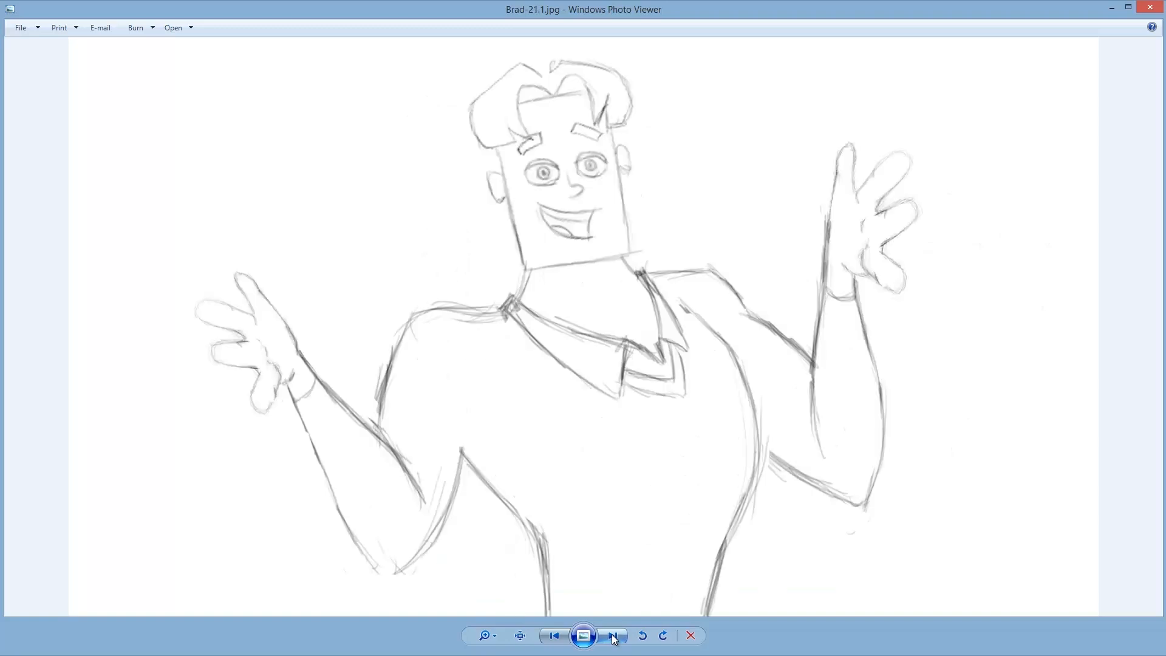
{"action": "left_click", "coordinate": [613, 636]}
{"action": "left_click", "coordinate": [613, 637]}
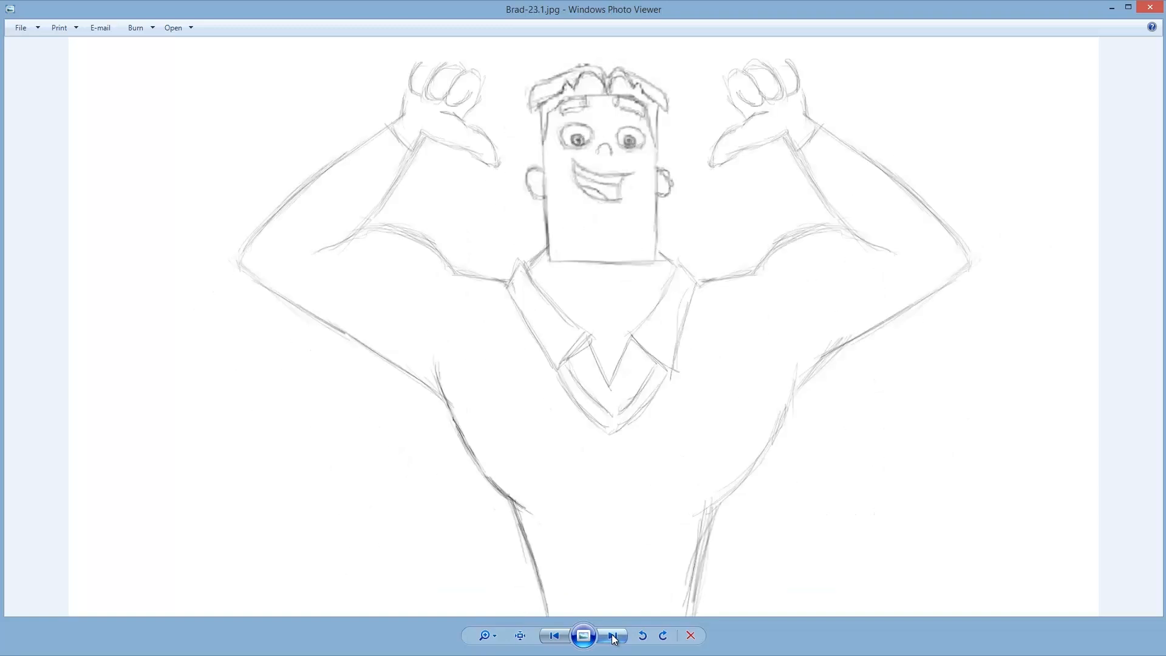
{"action": "left_click", "coordinate": [613, 636]}
{"action": "left_click", "coordinate": [613, 637]}
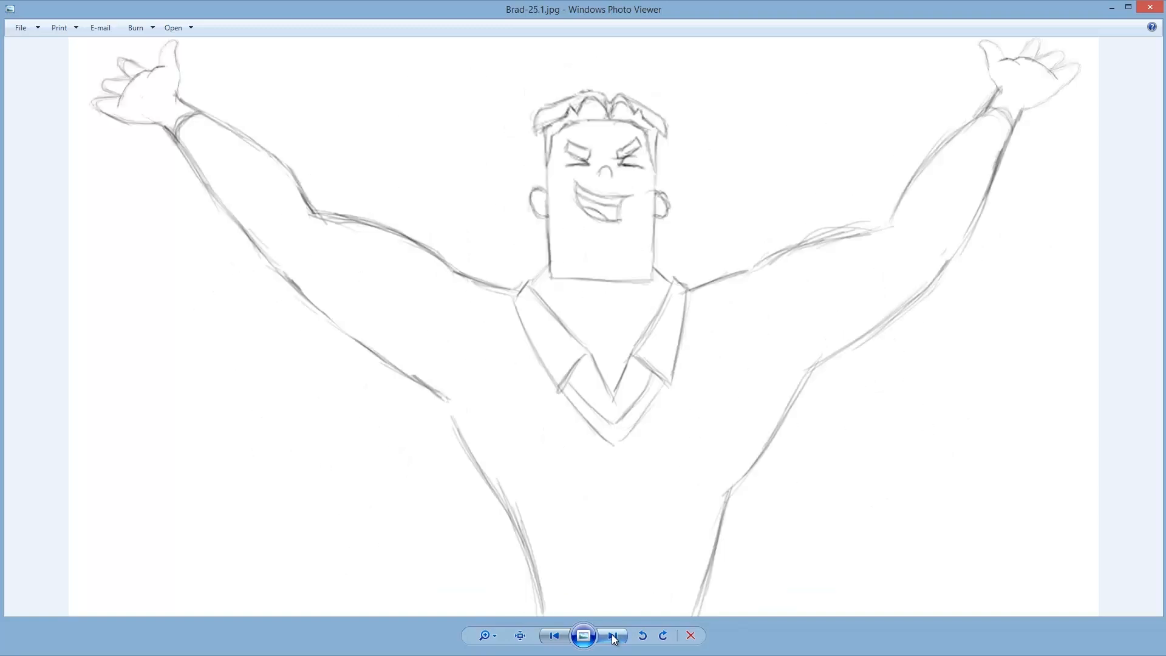
{"action": "left_click", "coordinate": [613, 637]}
{"action": "left_click", "coordinate": [613, 636]}
{"action": "left_click", "coordinate": [613, 637]}
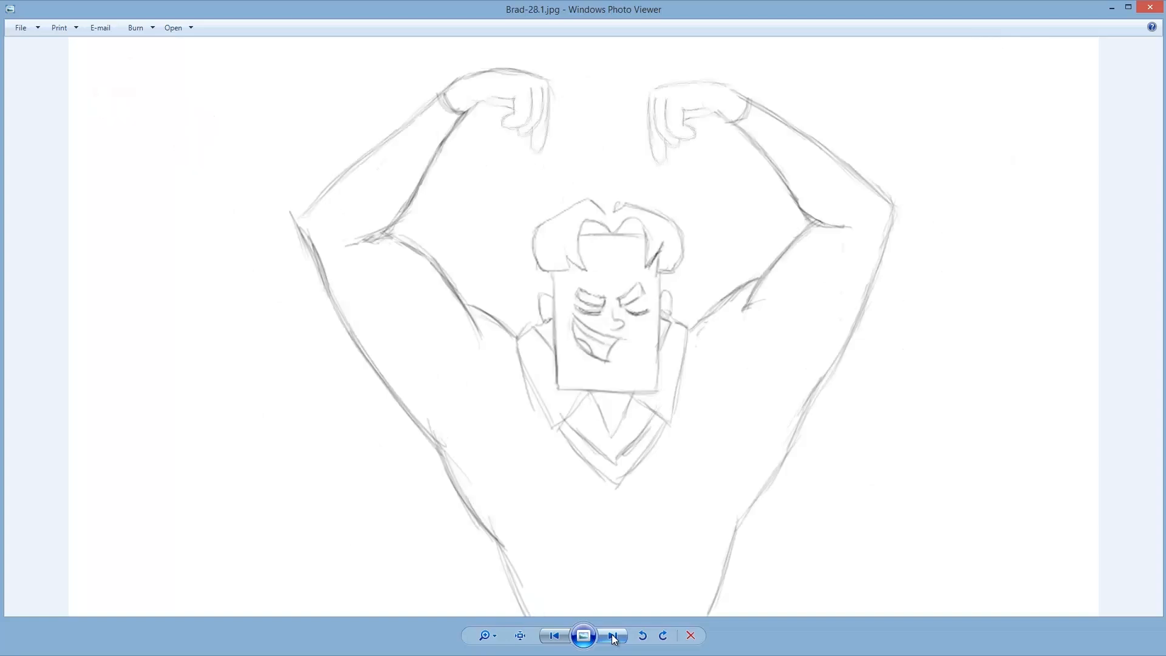
{"action": "left_click", "coordinate": [613, 636]}
{"action": "left_click", "coordinate": [613, 636]}
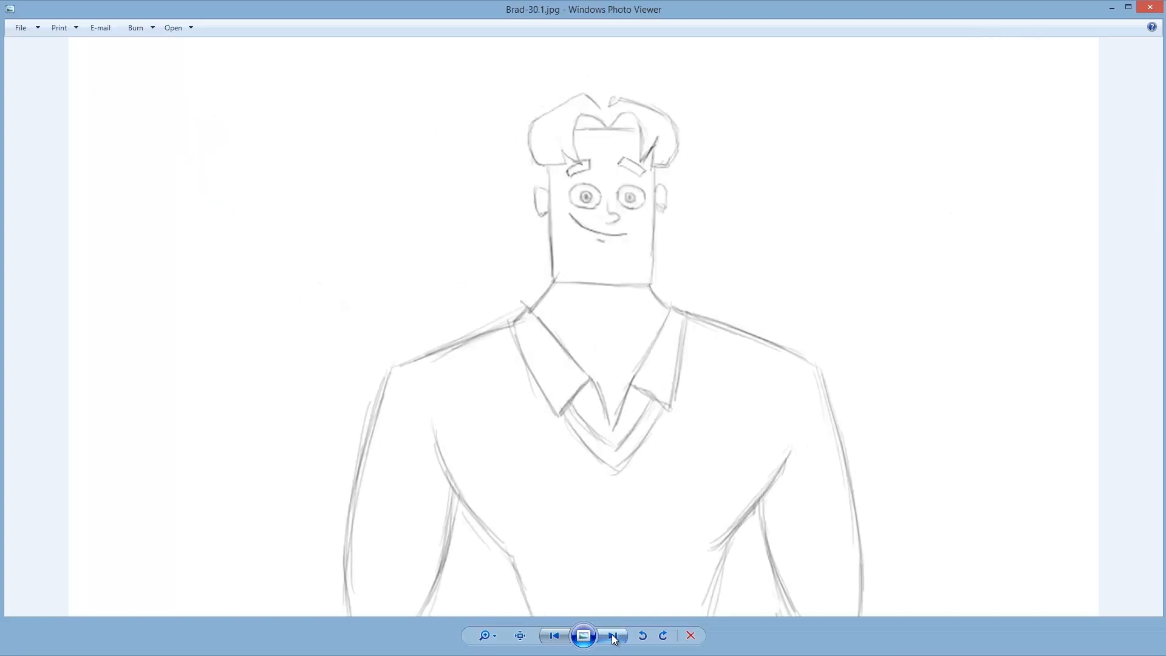
{"action": "left_click", "coordinate": [613, 636]}
{"action": "left_click", "coordinate": [614, 637]}
{"action": "left_click", "coordinate": [613, 636]}
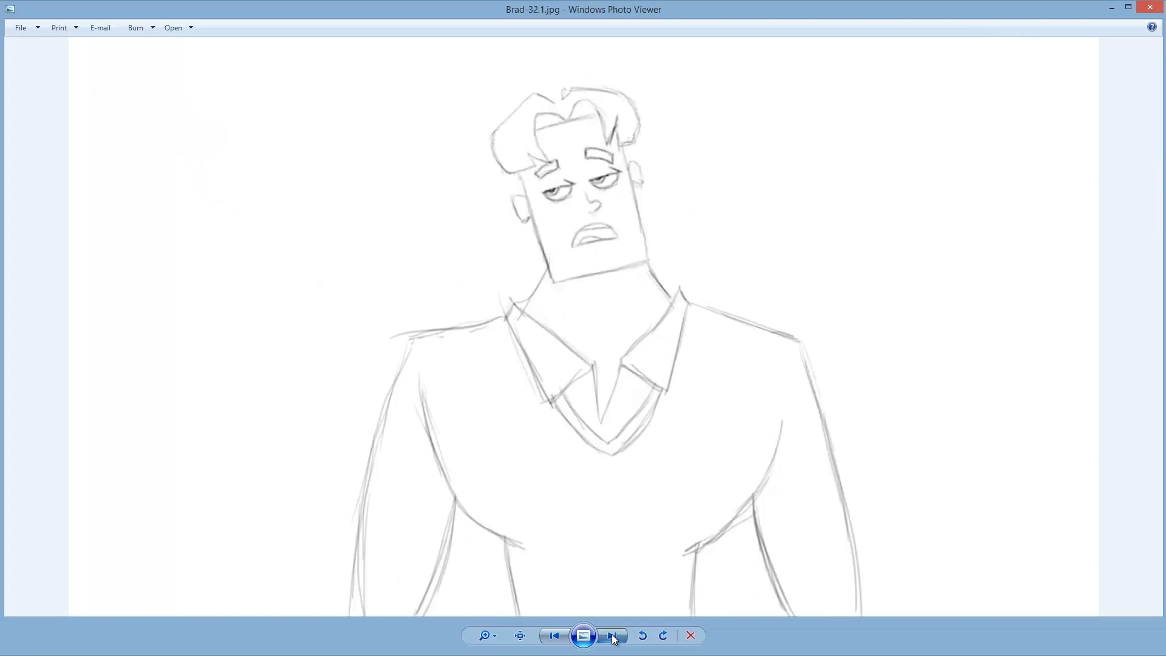
{"action": "left_click", "coordinate": [614, 636]}
{"action": "left_click", "coordinate": [614, 636]}
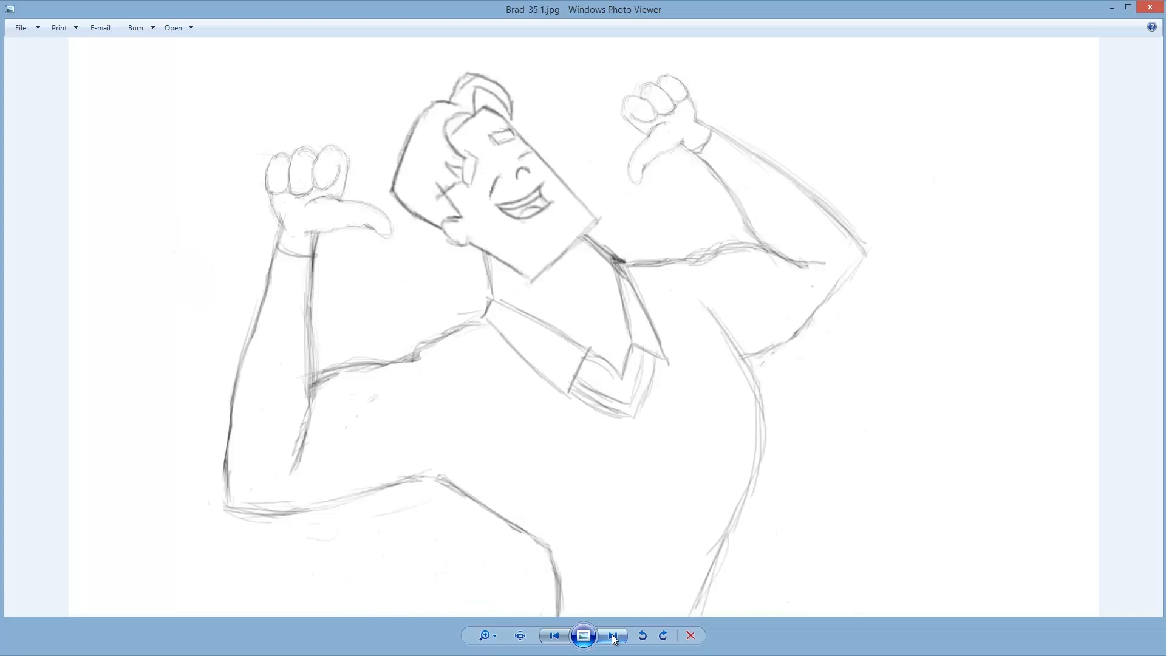
{"action": "left_click", "coordinate": [613, 636]}
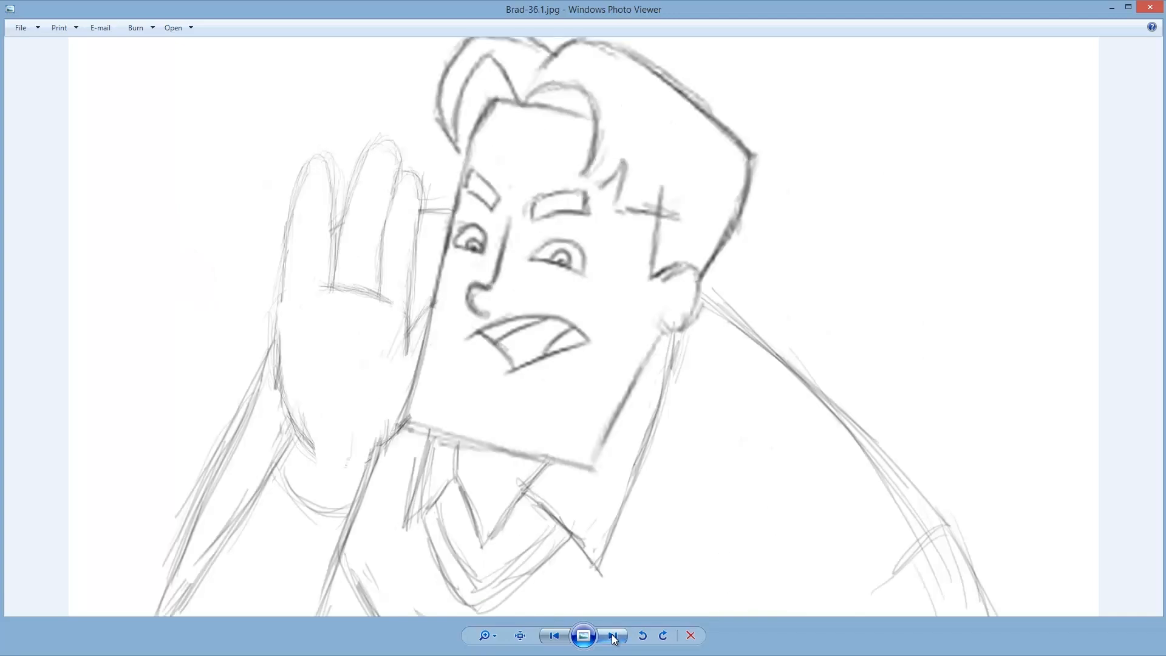
{"action": "left_click", "coordinate": [613, 636]}
{"action": "left_click", "coordinate": [613, 636]}
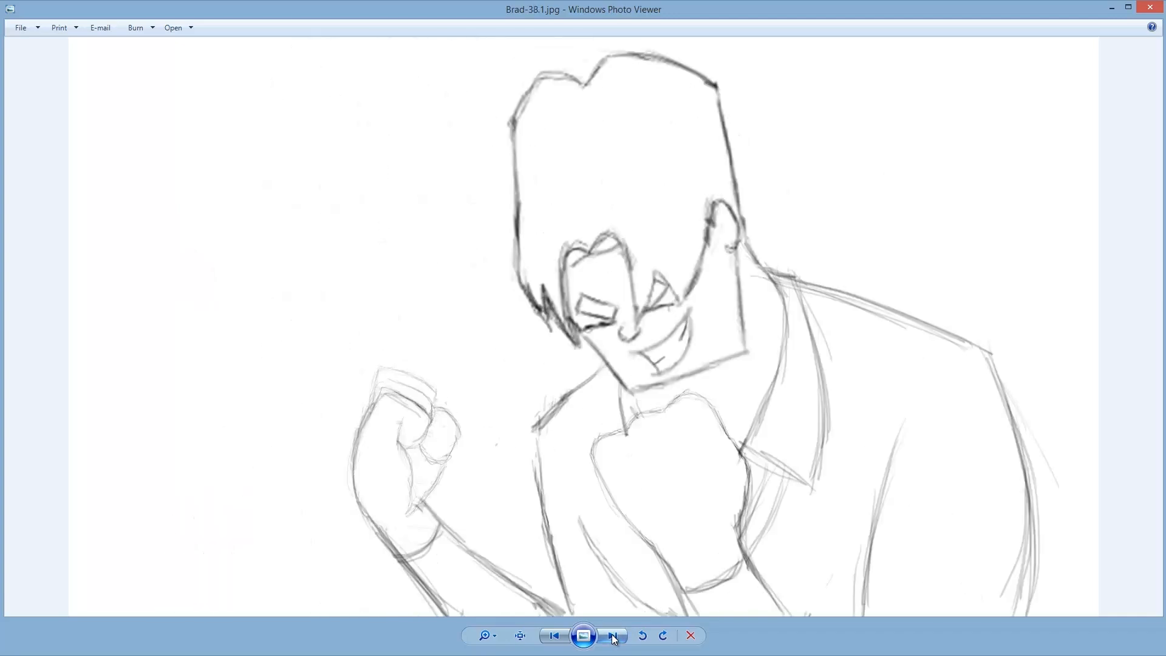
{"action": "left_click", "coordinate": [613, 636]}
{"action": "left_click", "coordinate": [613, 636]}
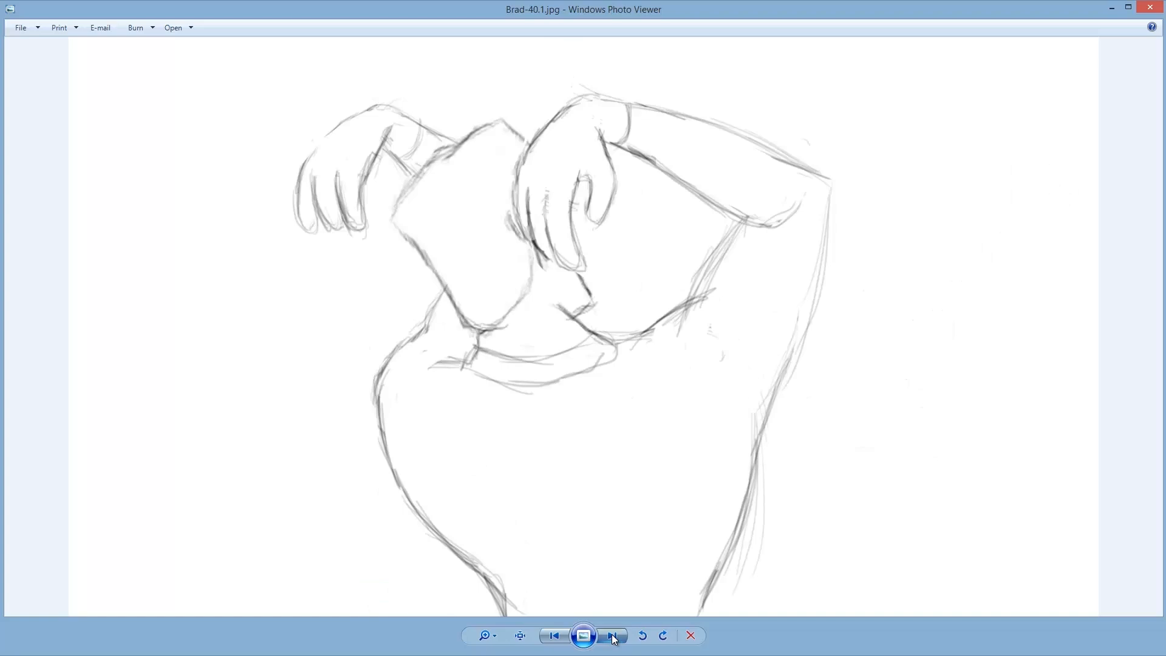
{"action": "left_click", "coordinate": [613, 636]}
{"action": "left_click", "coordinate": [613, 637]}
{"action": "left_click", "coordinate": [613, 636]}
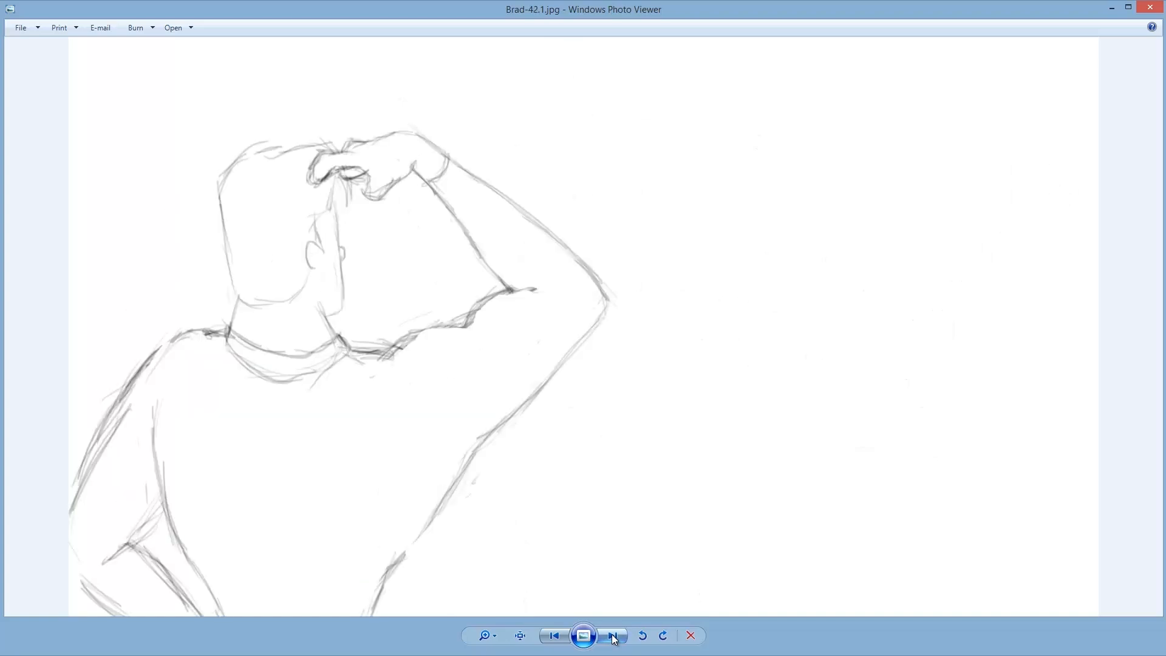
{"action": "left_click", "coordinate": [614, 636]}
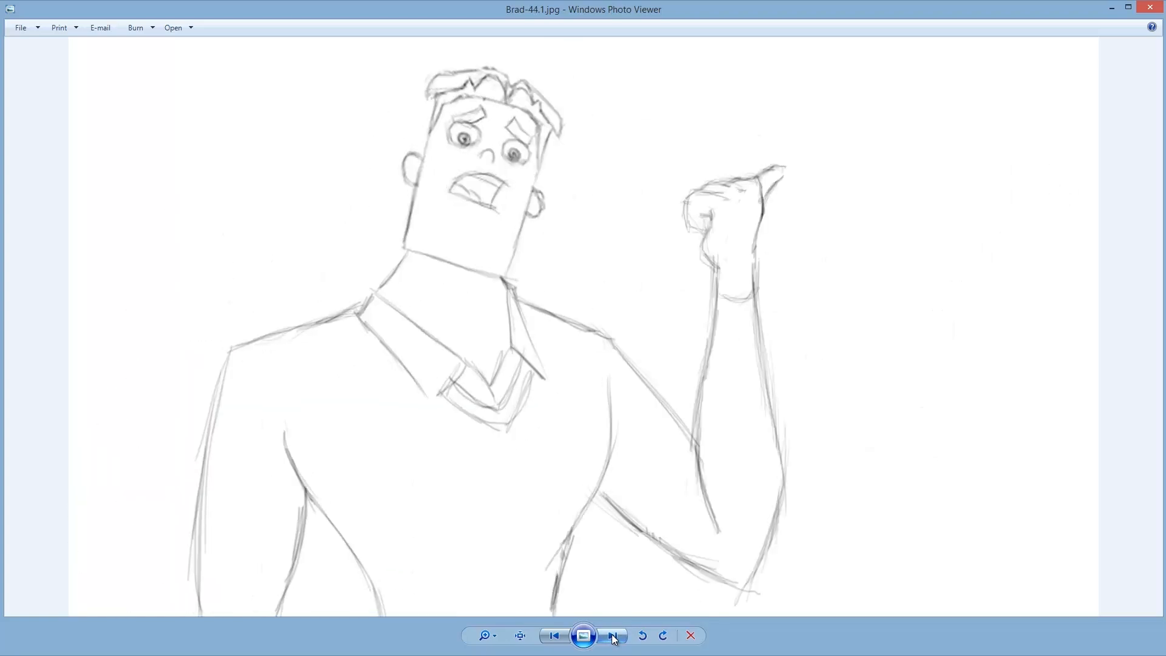
{"action": "left_click", "coordinate": [613, 636]}
{"action": "left_click", "coordinate": [613, 636]}
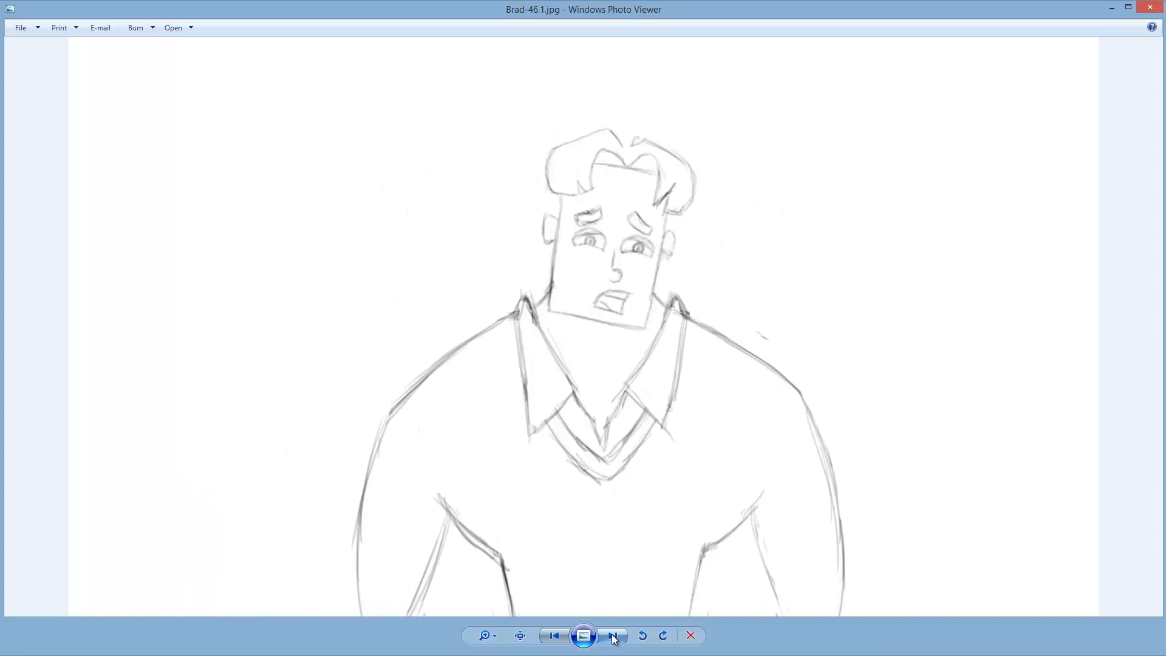
{"action": "left_click", "coordinate": [613, 636]}
{"action": "left_click", "coordinate": [613, 637]}
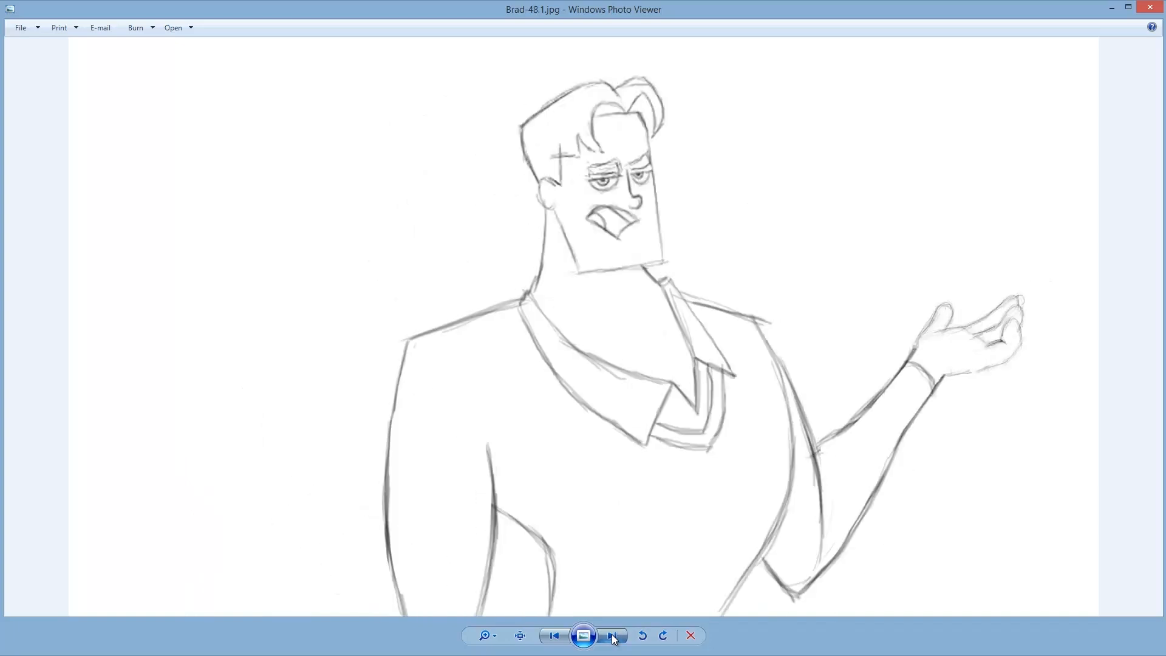
{"action": "left_click", "coordinate": [613, 636]}
{"action": "left_click", "coordinate": [614, 636]}
{"action": "left_click", "coordinate": [613, 636]}
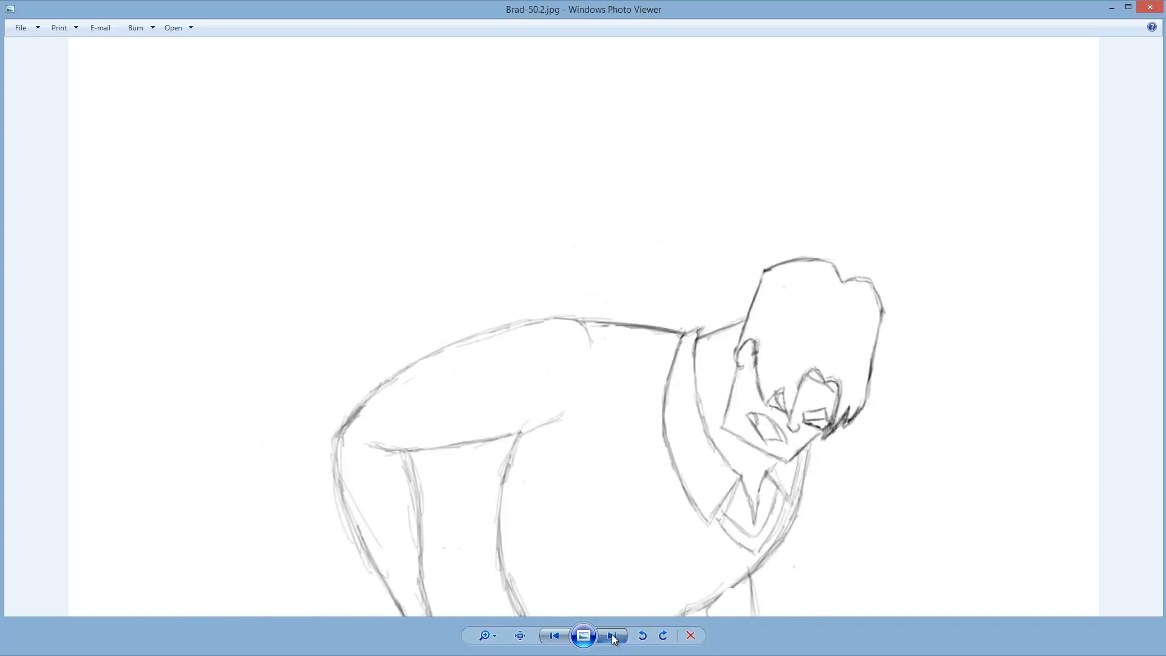
{"action": "left_click", "coordinate": [613, 636]}
{"action": "left_click", "coordinate": [613, 637]}
{"action": "left_click", "coordinate": [613, 636]}
{"action": "left_click", "coordinate": [613, 636]}
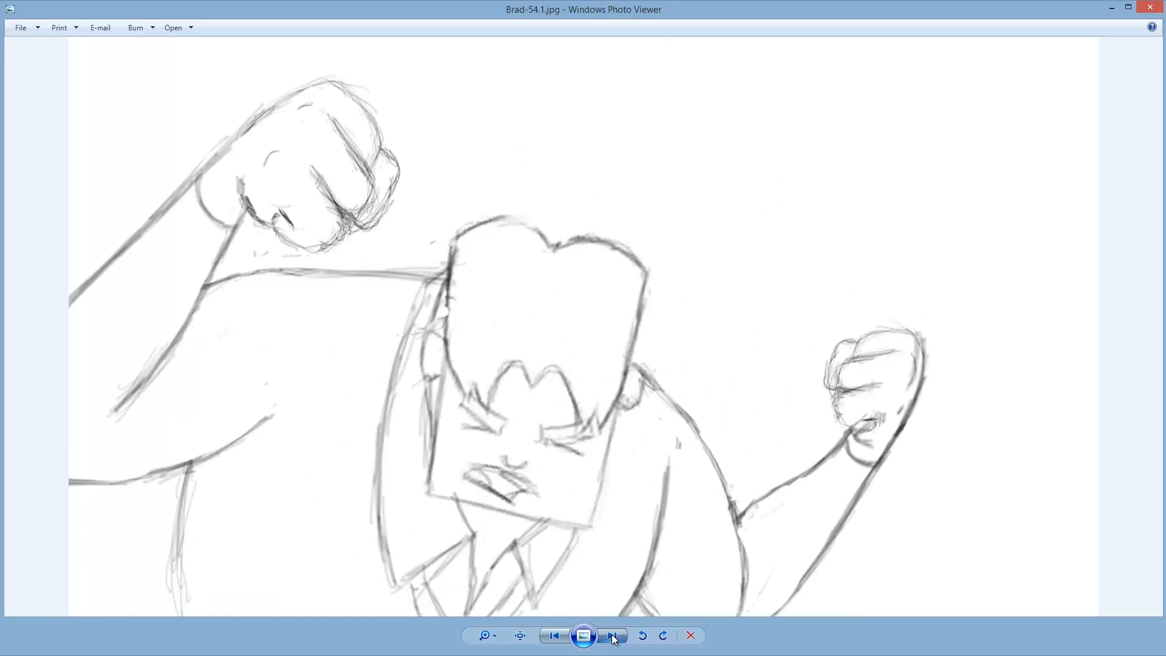
Continue paging through the remaining Brad pose sketches from Brad-54.1 past Brad-56.1.
{"action": "left_click", "coordinate": [614, 636]}
{"action": "left_click", "coordinate": [613, 637]}
{"action": "left_click", "coordinate": [613, 636]}
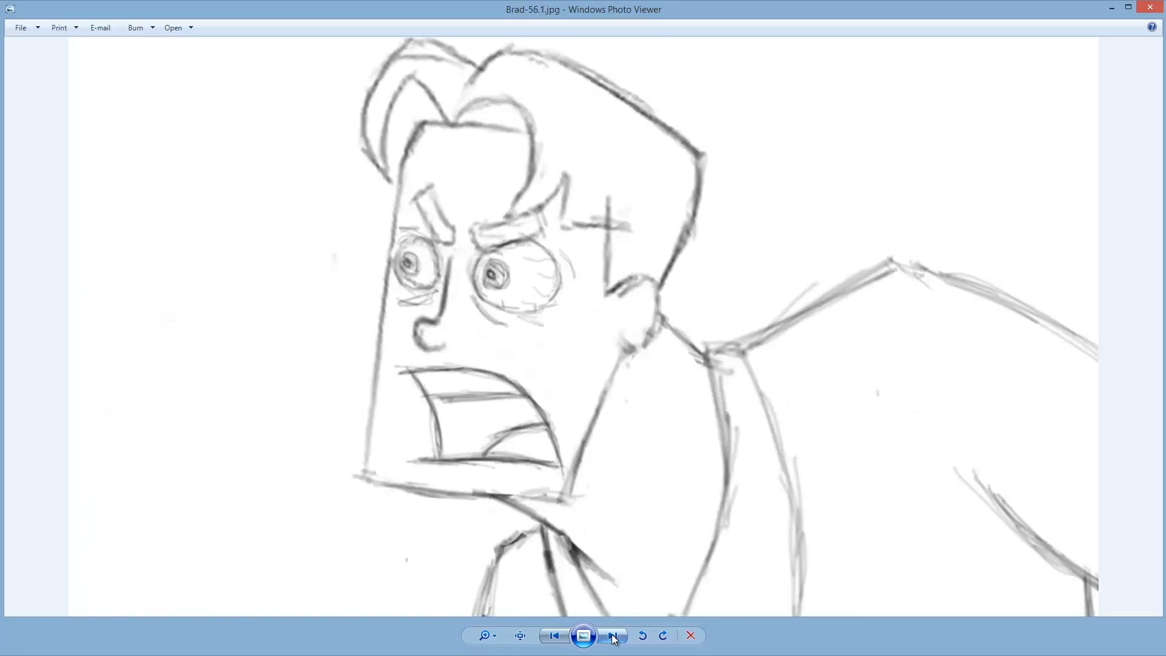
{"action": "left_click", "coordinate": [613, 636]}
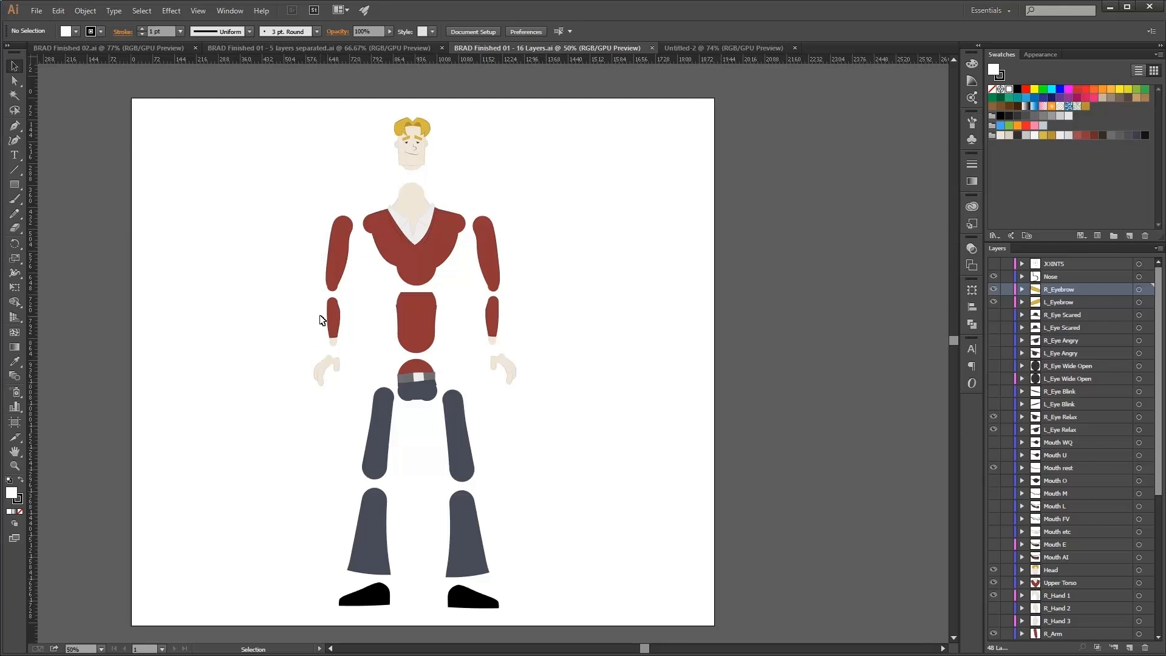
Zoom into the left arm of the 16 Layers document and pull the forearm's joint circle off, then put it back.
{"action": "key", "text": "ctrl+space"}
{"action": "left_click_drag", "start_coordinate": [320, 315], "coordinate": [530, 289]}
{"action": "left_click_drag", "start_coordinate": [305, 430], "coordinate": [437, 591]}
{"action": "mouse_move", "coordinate": [332, 473]}
{"action": "left_mouse_down"}
{"action": "mouse_move", "coordinate": [357, 455]}
{"action": "mouse_move", "coordinate": [346, 455]}
{"action": "left_mouse_up"}
{"action": "left_click", "coordinate": [320, 430]}
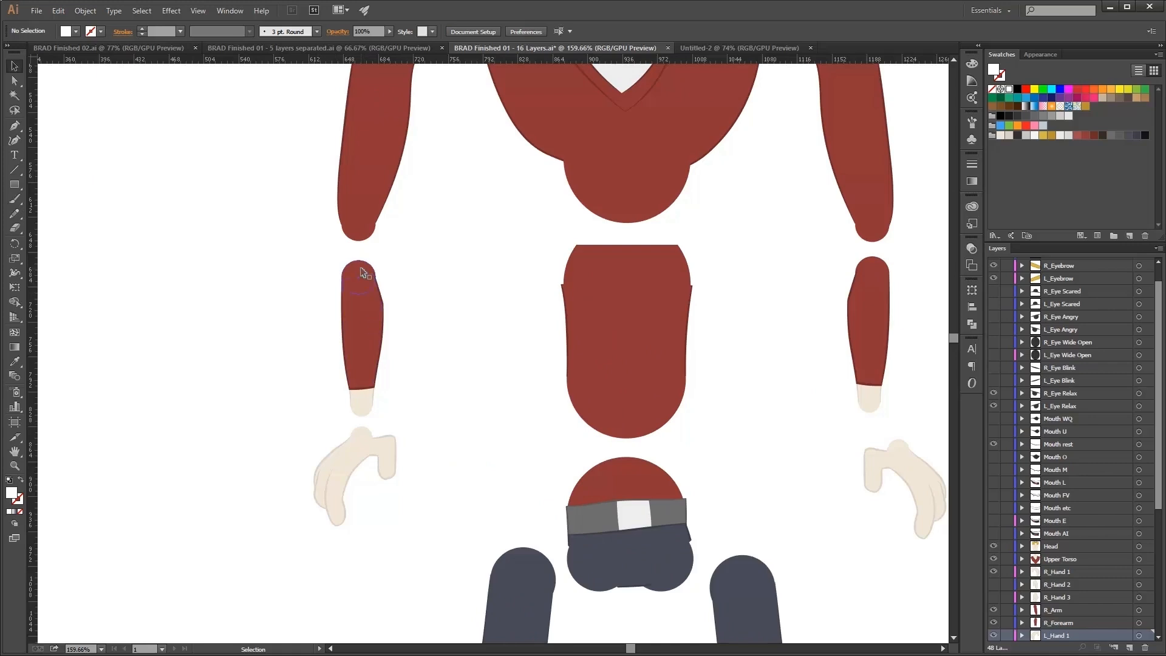
{"action": "left_click_drag", "start_coordinate": [363, 272], "coordinate": [423, 234]}
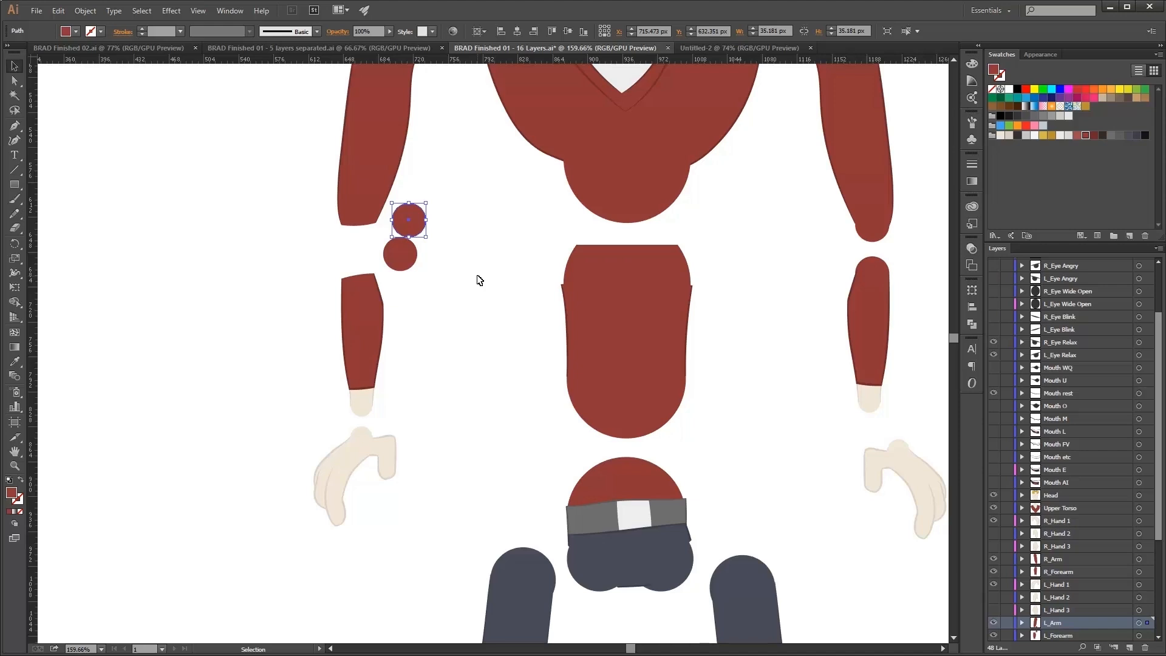
{"action": "key", "text": "ctrl+z"}
{"action": "left_click_drag", "start_coordinate": [400, 253], "coordinate": [358, 276]}
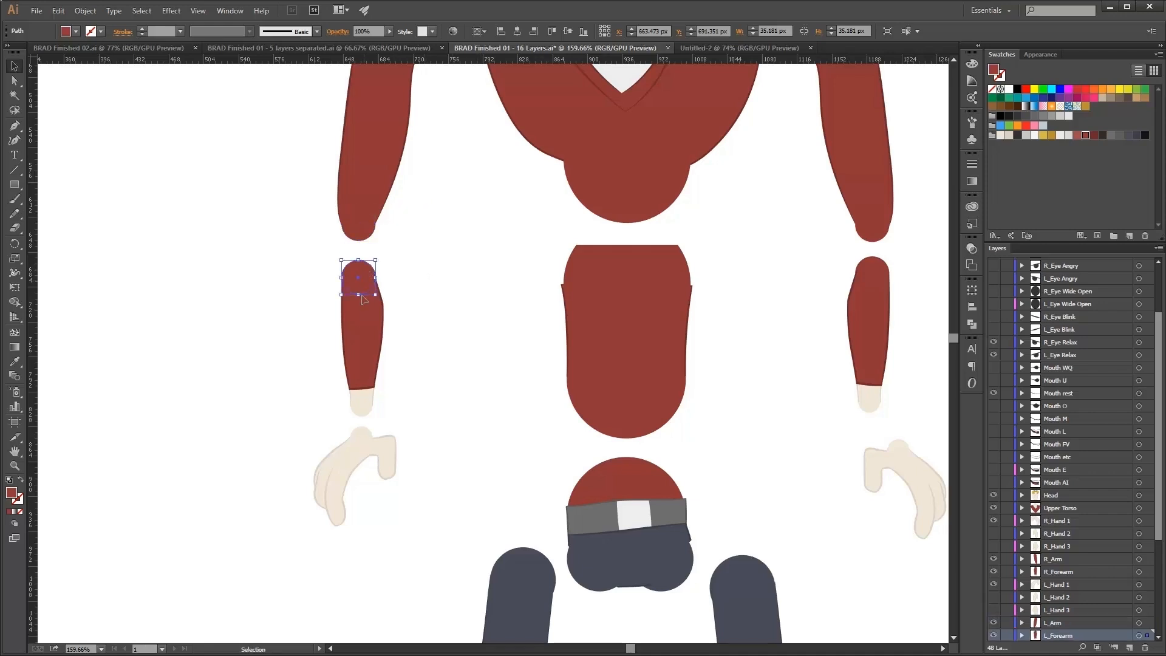
Select the left forearm piece with its joint and drag it to test how the arm pivots.
{"action": "left_click_drag", "start_coordinate": [447, 409], "coordinate": [302, 262]}
{"action": "left_click_drag", "start_coordinate": [362, 337], "coordinate": [363, 284]}
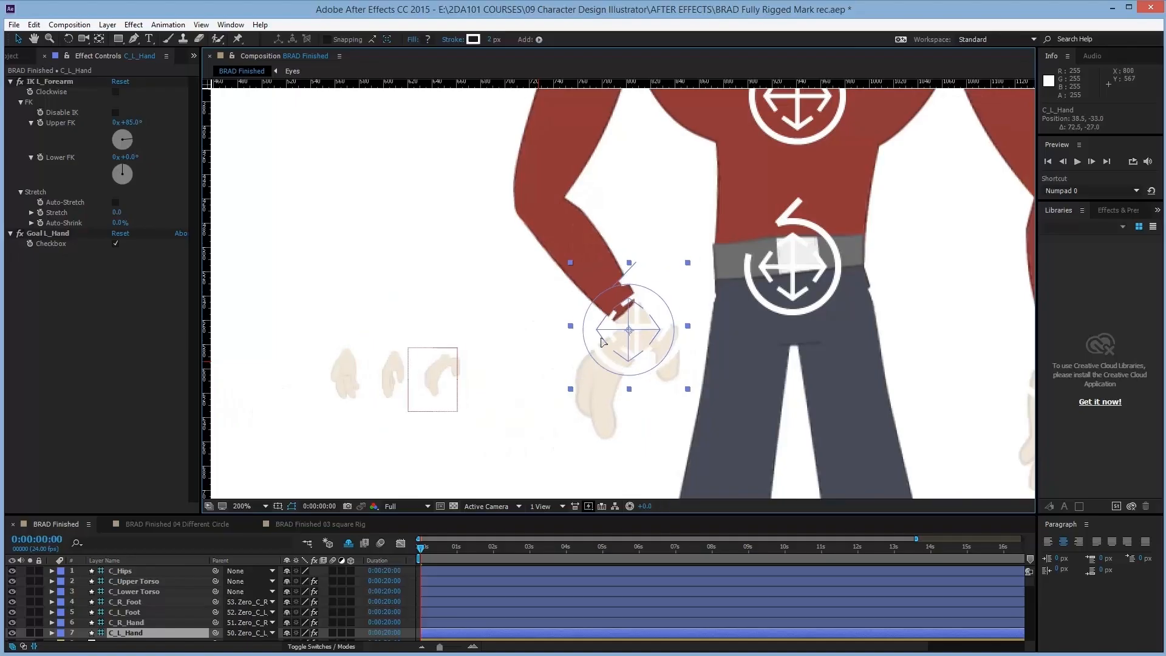
{"action": "left_click_drag", "start_coordinate": [601, 342], "coordinate": [563, 334]}
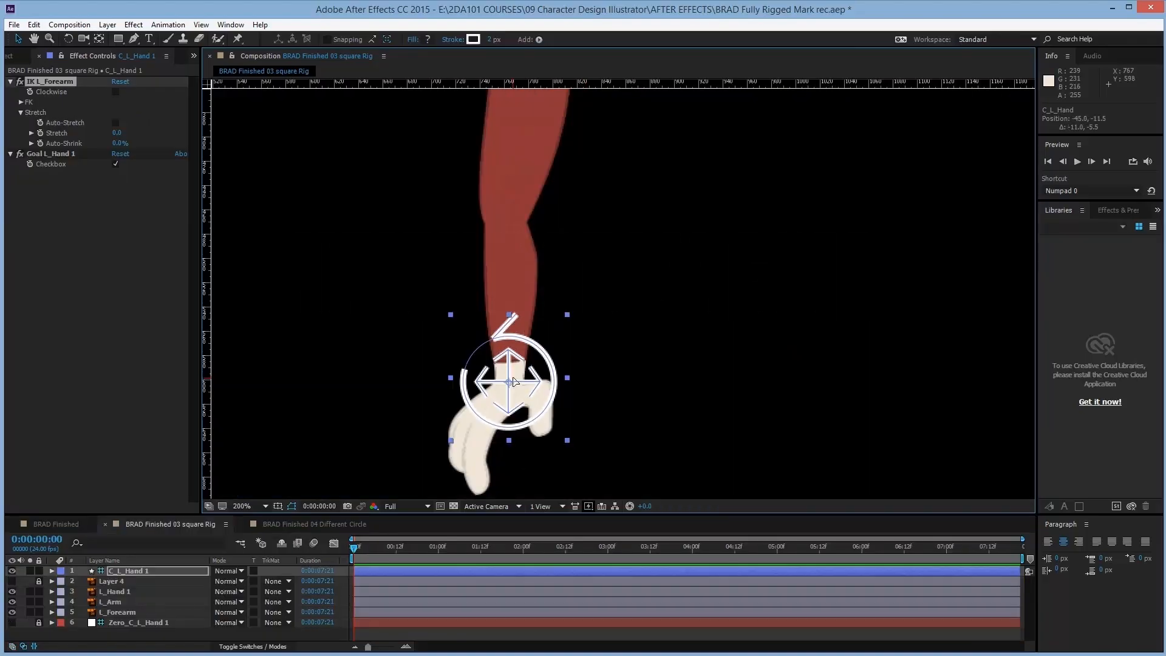
{"action": "left_click_drag", "start_coordinate": [513, 377], "coordinate": [595, 333]}
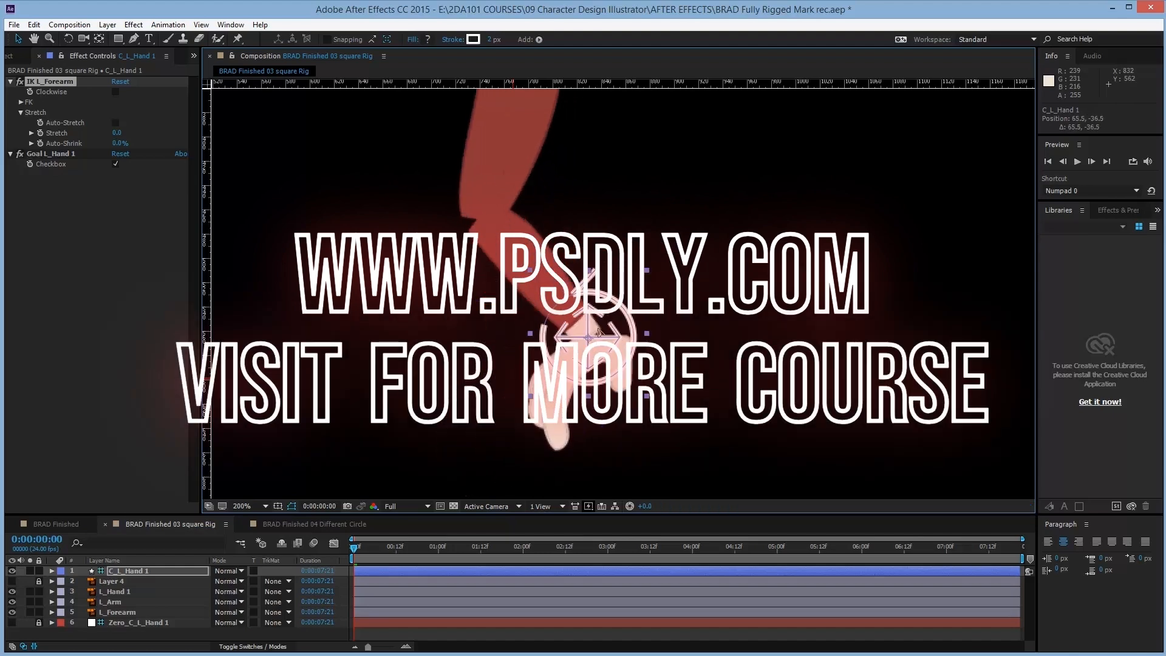
Rotate and drag the left hand controller to bend the rigged arm in the square Rig composition.
{"action": "key", "text": "w"}
{"action": "left_click_drag", "start_coordinate": [592, 379], "coordinate": [702, 211]}
{"action": "key", "text": "v"}
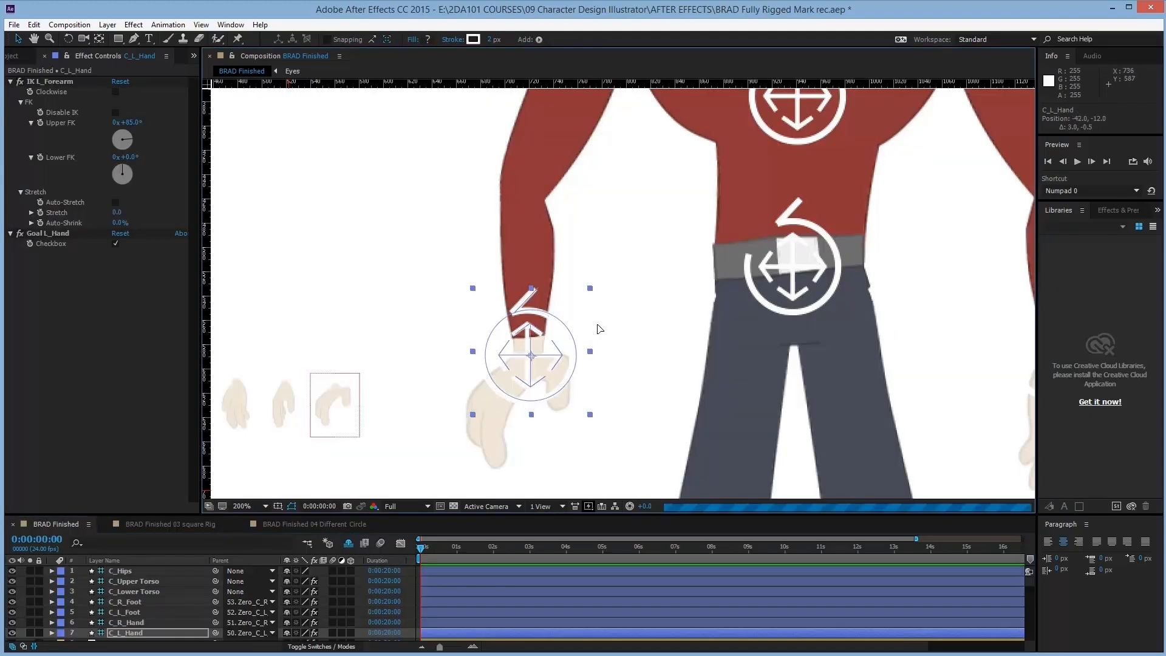
{"action": "left_click_drag", "start_coordinate": [600, 329], "coordinate": [530, 333]}
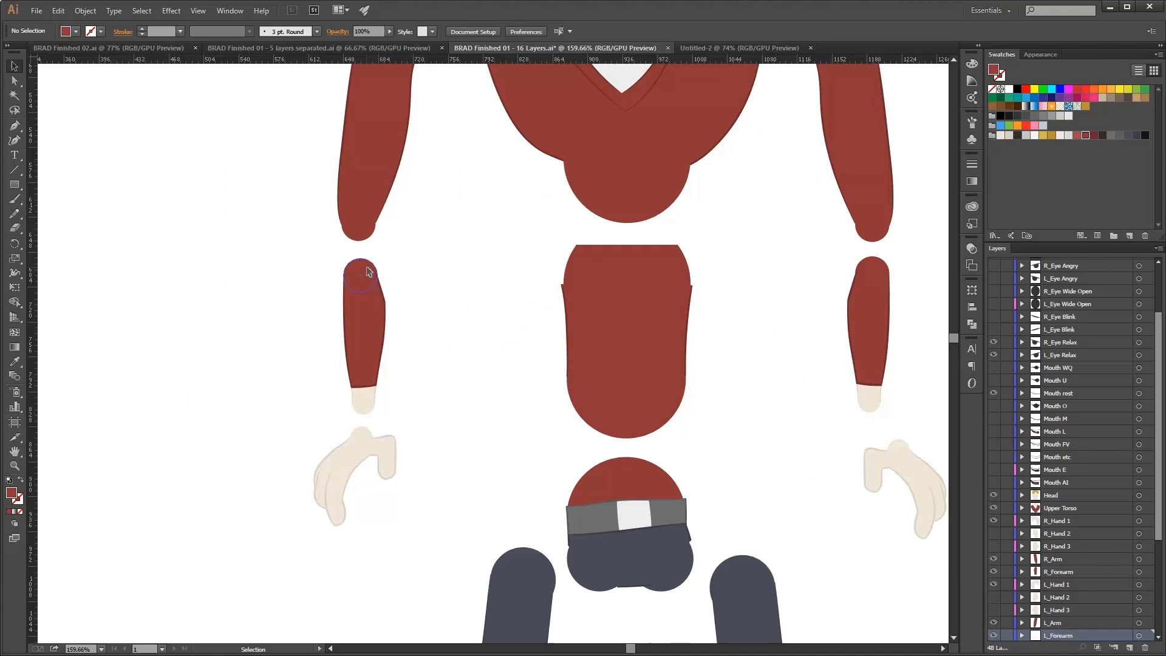
Drag the forearm's joint circle away from the forearm, then undo the moves.
{"action": "mouse_move", "coordinate": [391, 240]}
{"action": "left_mouse_down"}
{"action": "mouse_move", "coordinate": [413, 264]}
{"action": "mouse_move", "coordinate": [442, 271]}
{"action": "mouse_move", "coordinate": [428, 255]}
{"action": "left_mouse_up"}
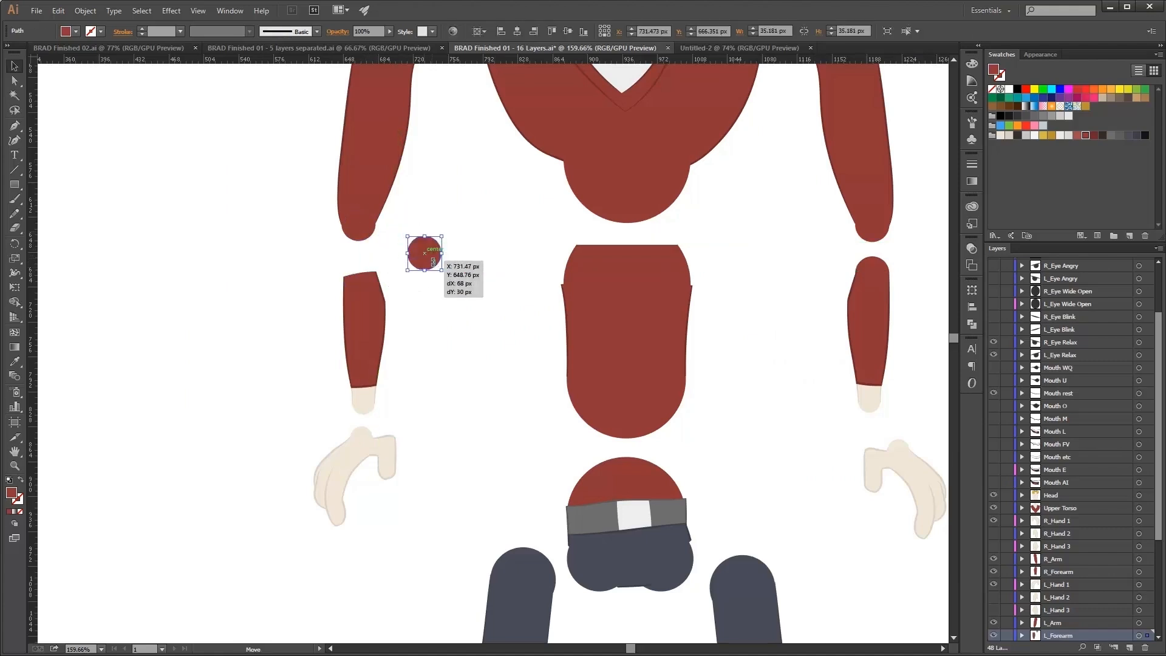
{"action": "key", "text": "ctrl+z"}
{"action": "key", "text": "ctrl+z"}
{"action": "left_click_drag", "start_coordinate": [425, 253], "coordinate": [415, 236]}
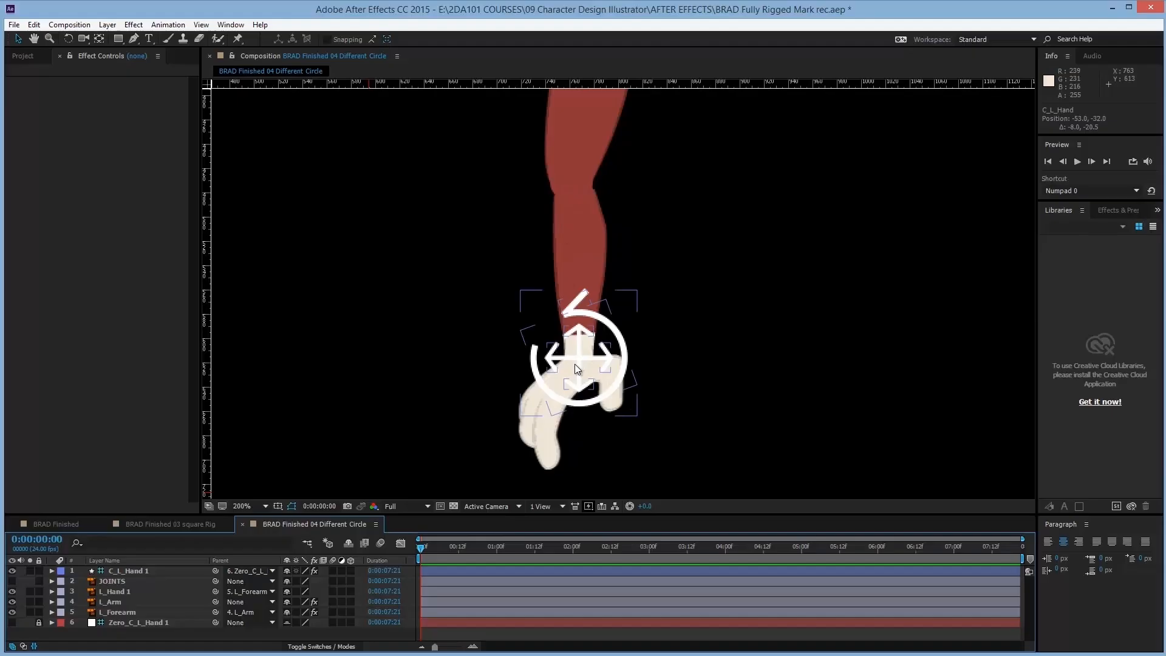
Drag the left hand controller in the Different Circle composition and nudge the Illustrator forearm piece.
{"action": "left_click_drag", "start_coordinate": [574, 363], "coordinate": [714, 235]}
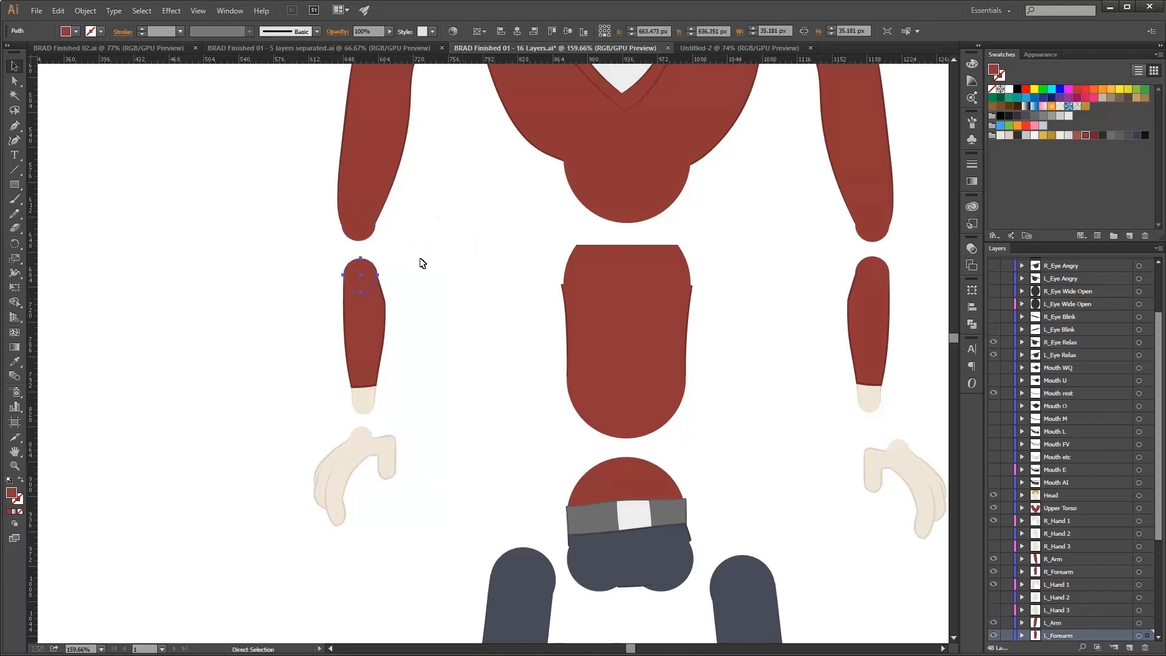
{"action": "left_click_drag", "start_coordinate": [433, 266], "coordinate": [313, 417]}
{"action": "left_click_drag", "start_coordinate": [364, 335], "coordinate": [368, 299]}
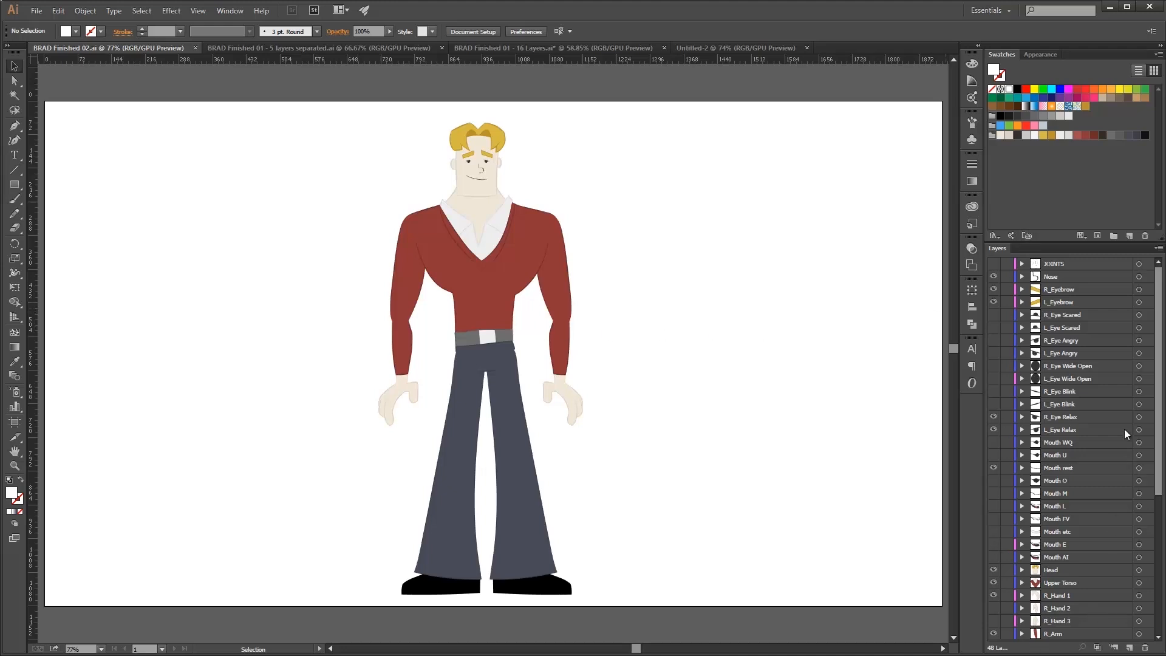
Scroll the BRAD Finished 02 layer list, then switch to the browser and scroll the How It Should Have Ended YouTube channel.
{"action": "scroll", "coordinate": [1073, 394], "scroll_direction": "down", "scroll_amount": 5}
{"action": "scroll", "coordinate": [1073, 395], "scroll_direction": "down", "scroll_amount": 1}
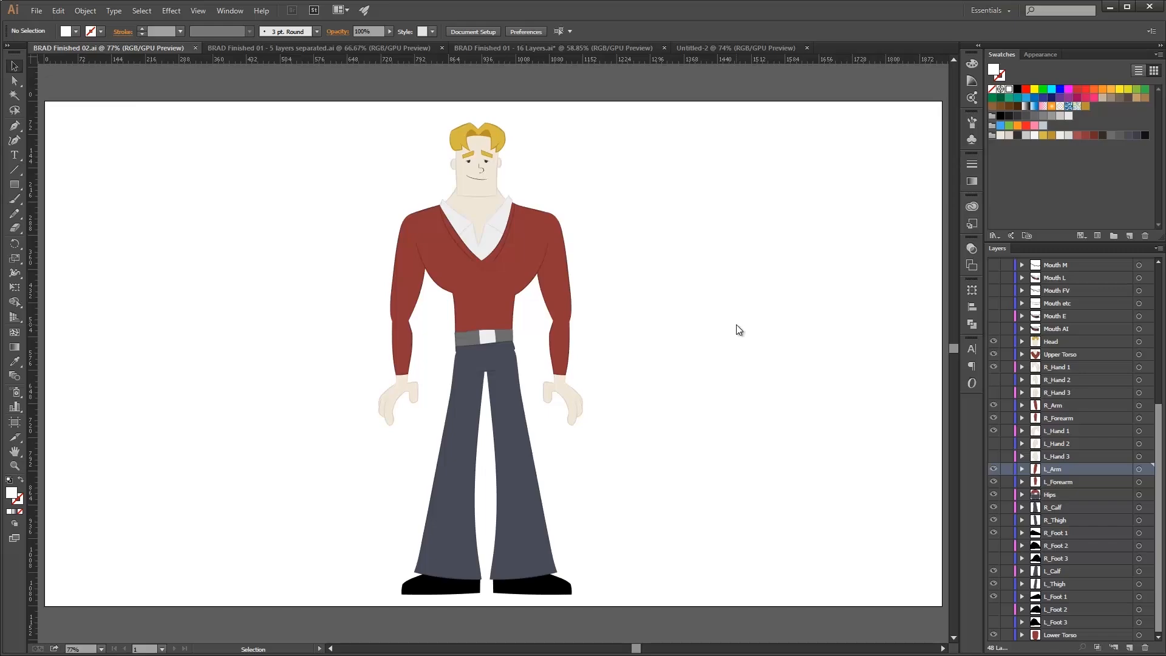
{"action": "key", "text": "alt+Tab"}
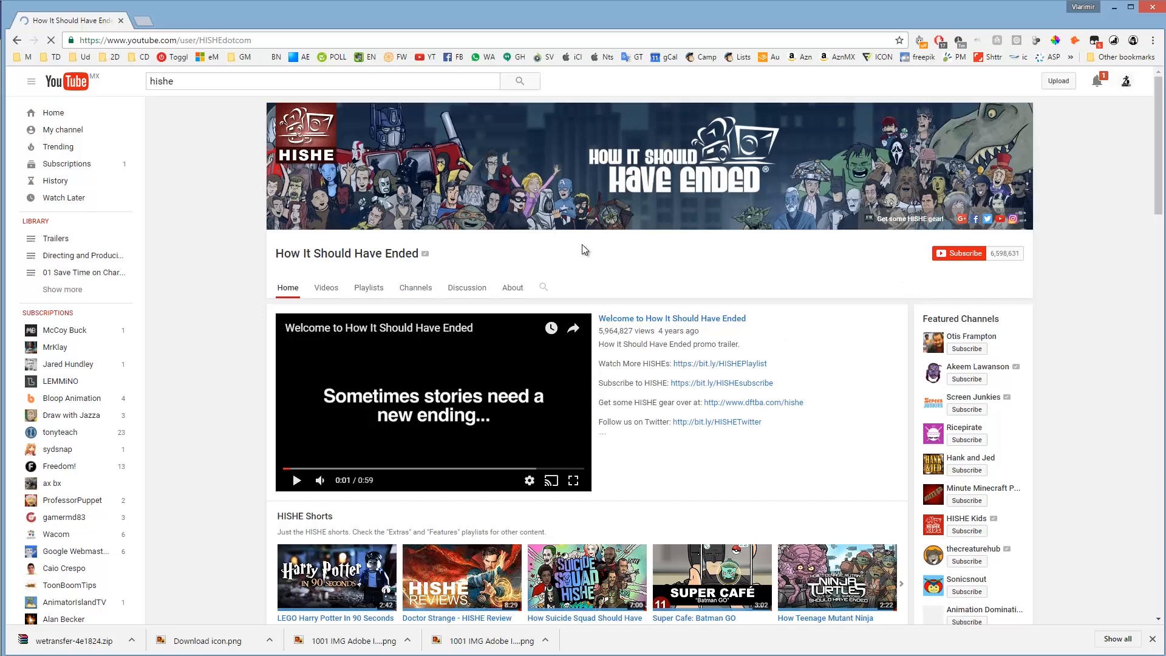
{"action": "scroll", "coordinate": [668, 340], "scroll_direction": "down", "scroll_amount": 5}
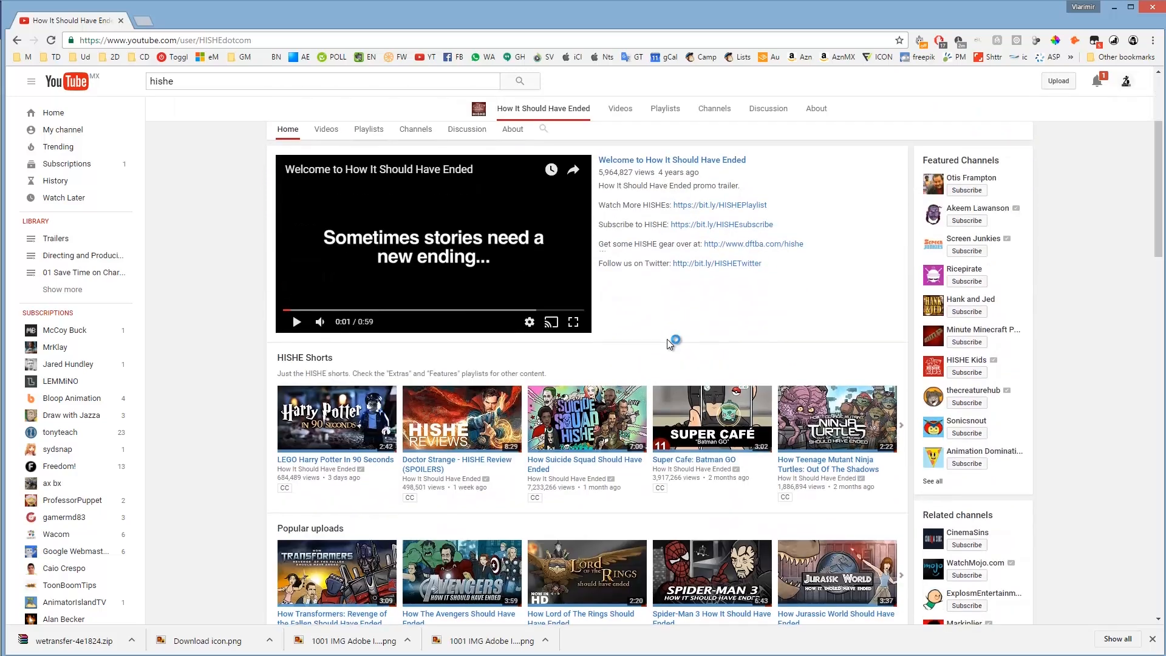
{"action": "scroll", "coordinate": [668, 343], "scroll_direction": "up", "scroll_amount": 3}
{"action": "scroll", "coordinate": [669, 345], "scroll_direction": "up", "scroll_amount": 3}
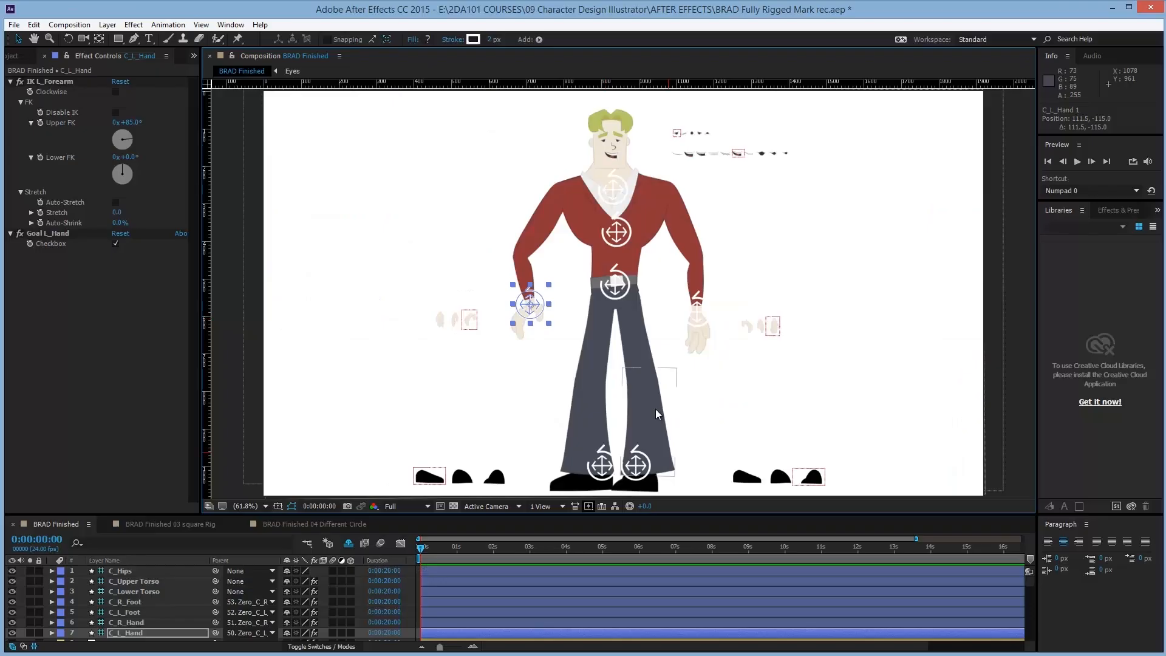
Pose the rigged Brad's hips and legs by dragging the foot and hip controllers in the BRAD Finished composition.
{"action": "left_click_drag", "start_coordinate": [549, 316], "coordinate": [496, 314]}
{"action": "left_click_drag", "start_coordinate": [695, 314], "coordinate": [722, 296]}
{"action": "key", "text": "w"}
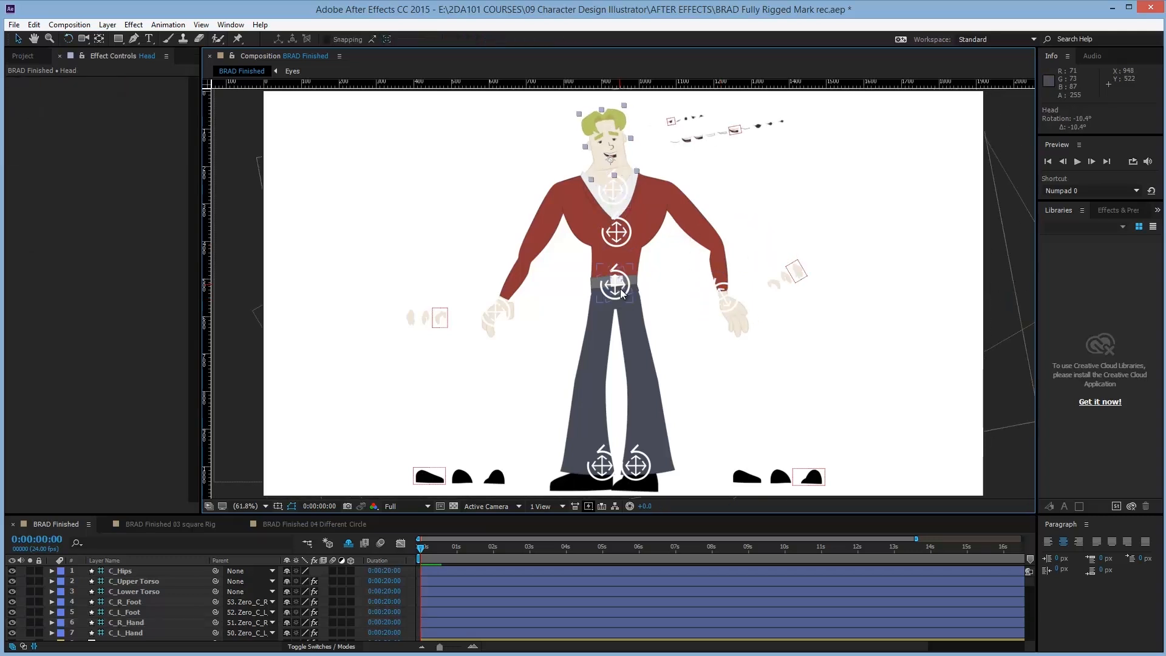
{"action": "left_click_drag", "start_coordinate": [622, 294], "coordinate": [596, 304]}
{"action": "left_click_drag", "start_coordinate": [797, 476], "coordinate": [766, 476]}
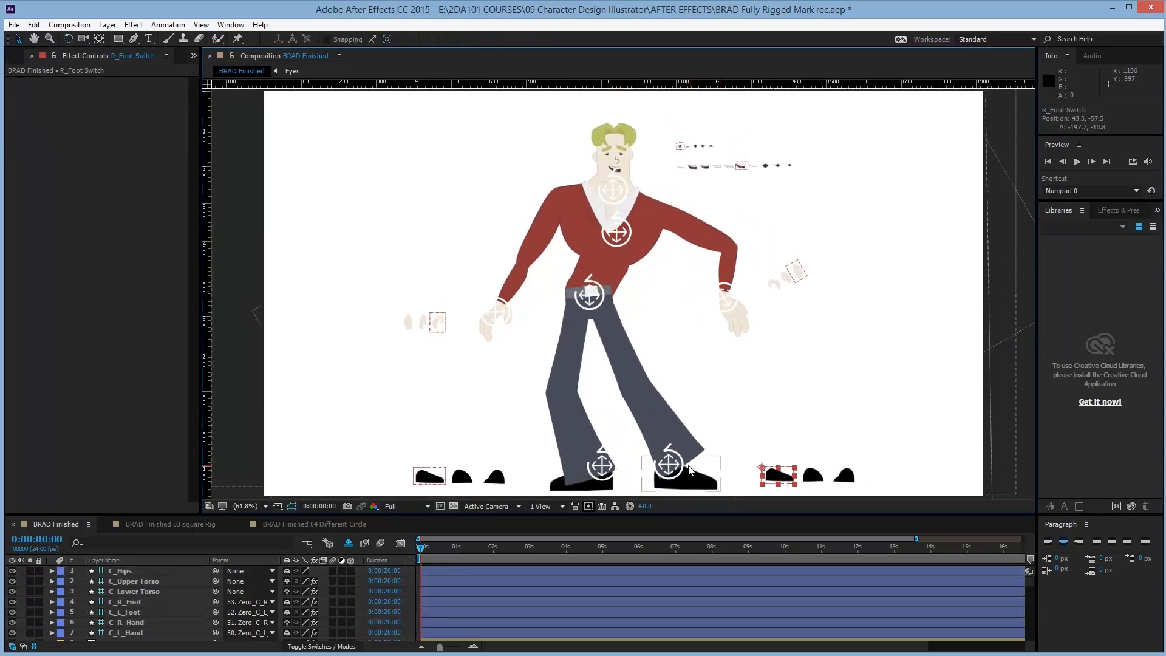
{"action": "left_click_drag", "start_coordinate": [667, 465], "coordinate": [672, 453]}
{"action": "left_click_drag", "start_coordinate": [592, 467], "coordinate": [562, 460]}
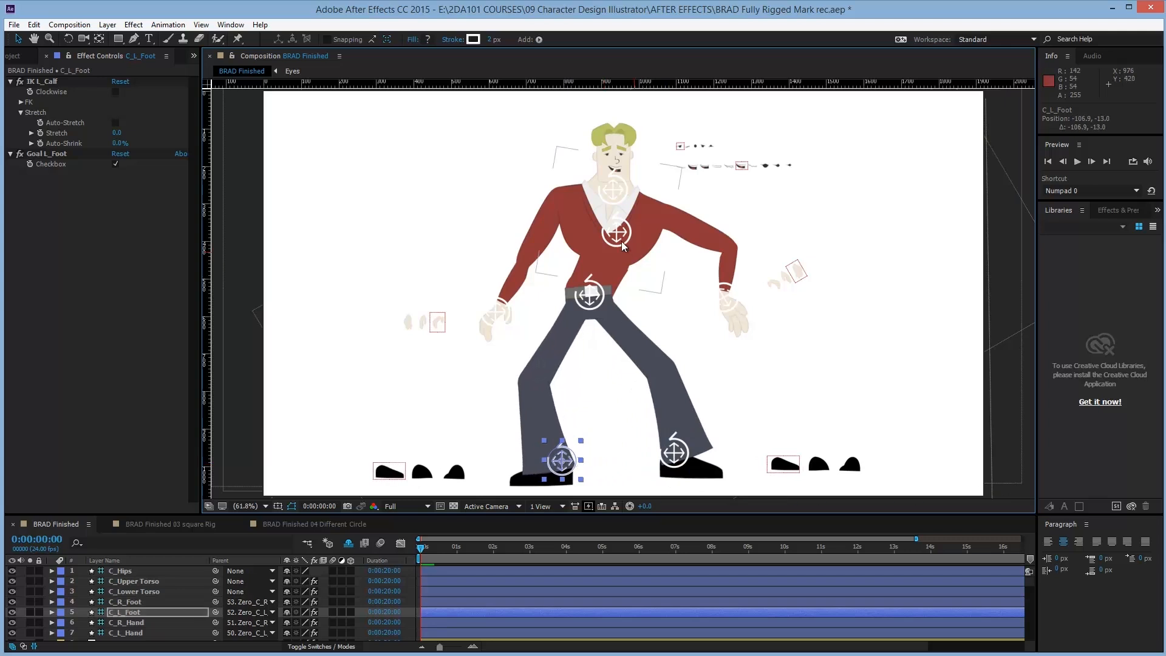
Drag the torso, neck and hand controllers to bend Brad's upper body and arms into a pose.
{"action": "left_click_drag", "start_coordinate": [616, 232], "coordinate": [598, 228]}
{"action": "left_click_drag", "start_coordinate": [612, 190], "coordinate": [604, 188]}
{"action": "left_click_drag", "start_coordinate": [497, 309], "coordinate": [533, 314]}
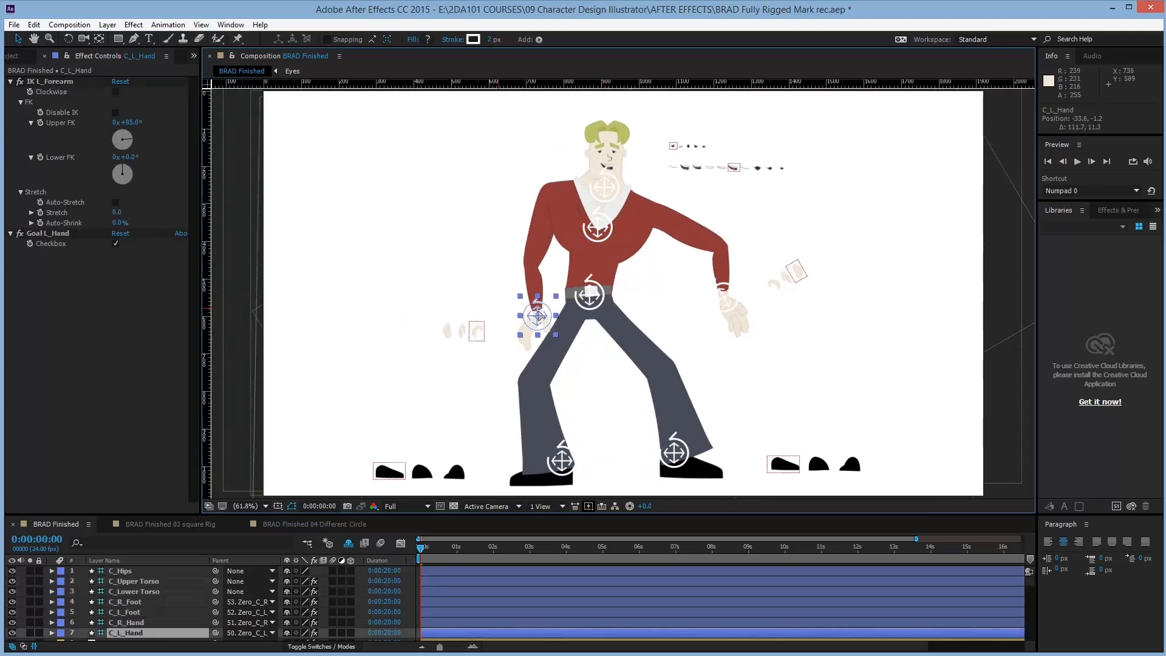
{"action": "left_click_drag", "start_coordinate": [731, 284], "coordinate": [693, 338]}
{"action": "key", "text": "v"}
{"action": "left_click_drag", "start_coordinate": [765, 347], "coordinate": [757, 346]}
{"action": "left_click_drag", "start_coordinate": [531, 314], "coordinate": [504, 312]}
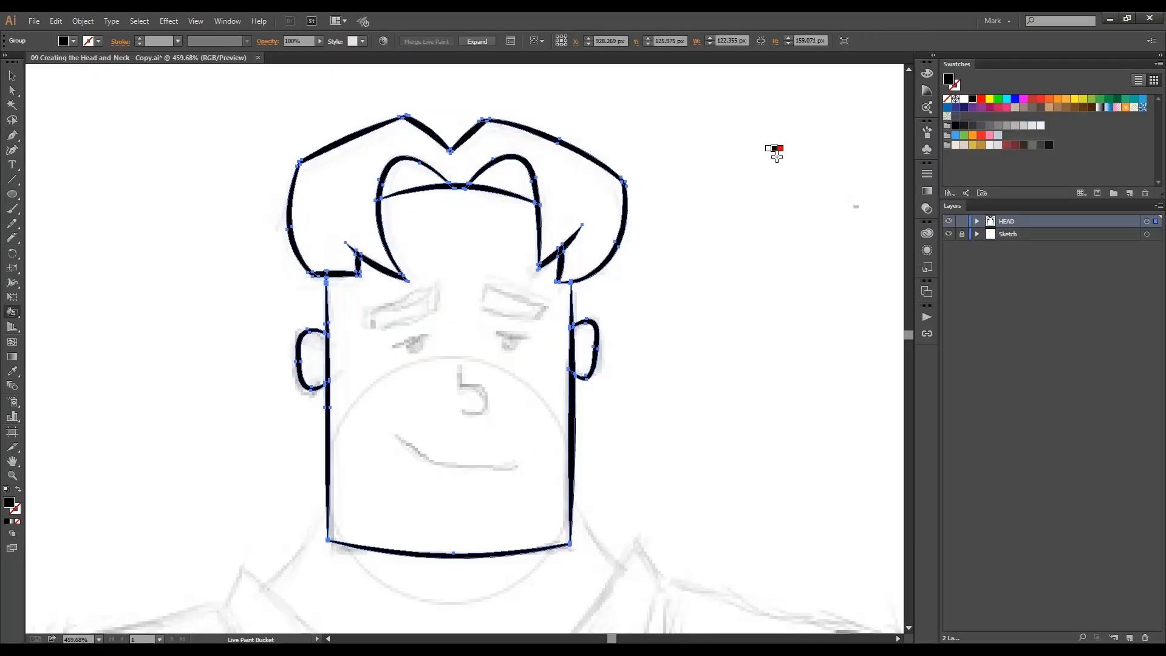
Fill the hair sections of Brad's head with the Live Paint Bucket.
{"action": "left_click", "coordinate": [601, 182]}
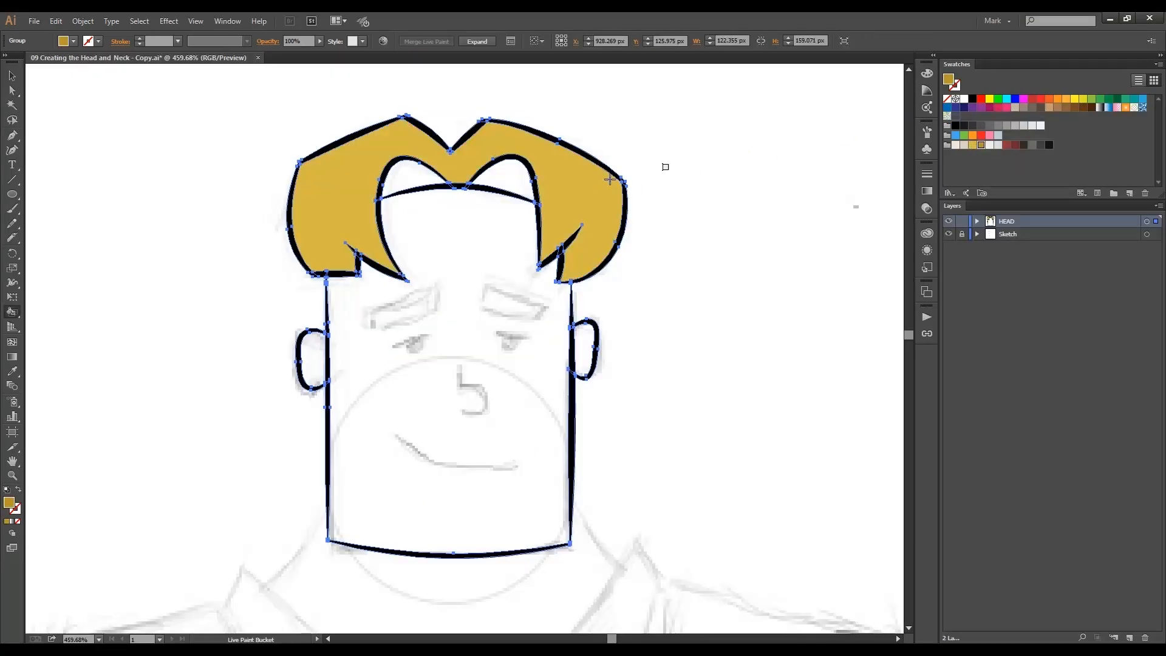
{"action": "left_click", "coordinate": [412, 179]}
{"action": "left_click", "coordinate": [504, 179]}
{"action": "left_click", "coordinate": [365, 365]}
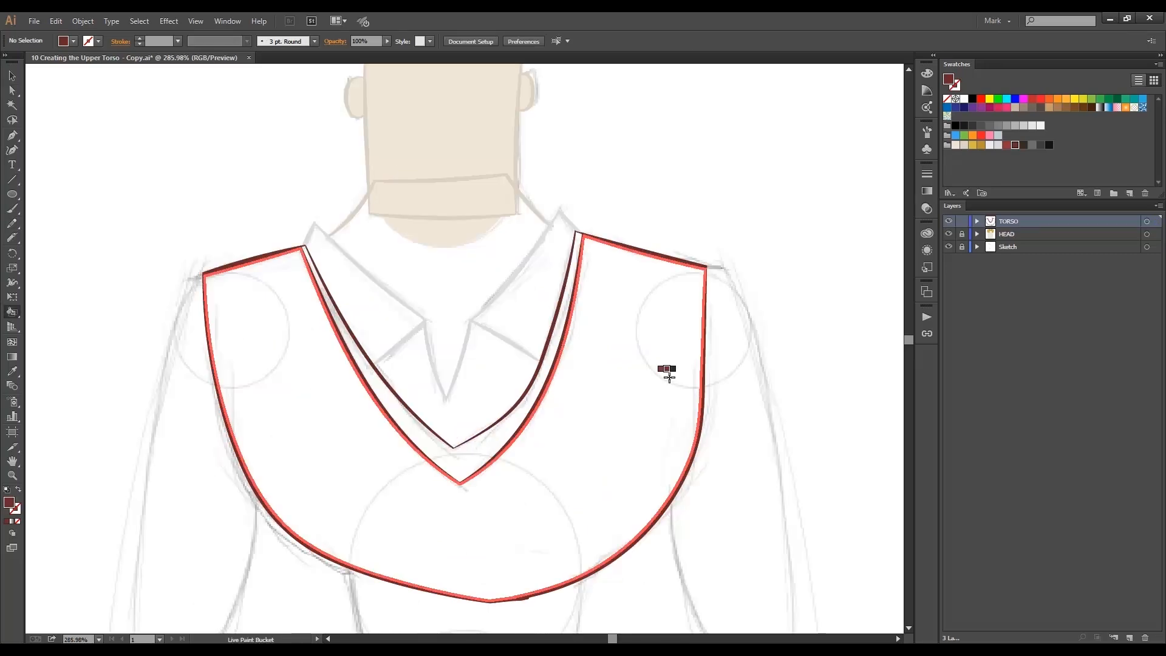
Select the upper torso shapes and move the right thigh and calf into place over the leg sketch.
{"action": "left_click", "coordinate": [556, 328]}
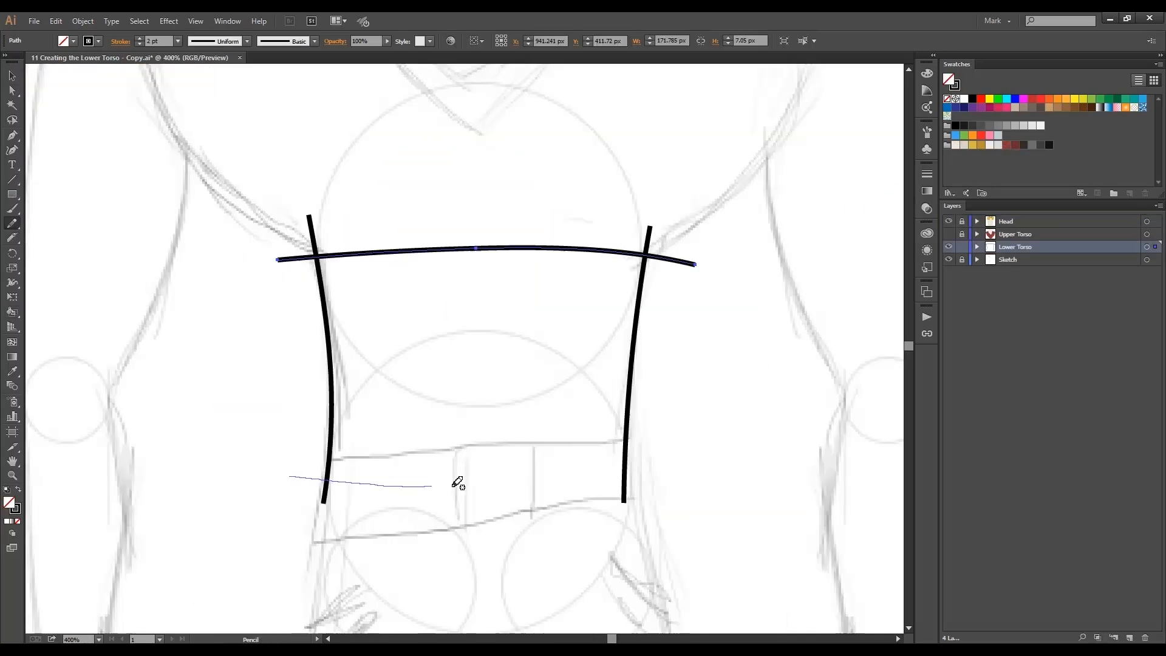
{"action": "left_click_drag", "start_coordinate": [292, 482], "coordinate": [671, 458]}
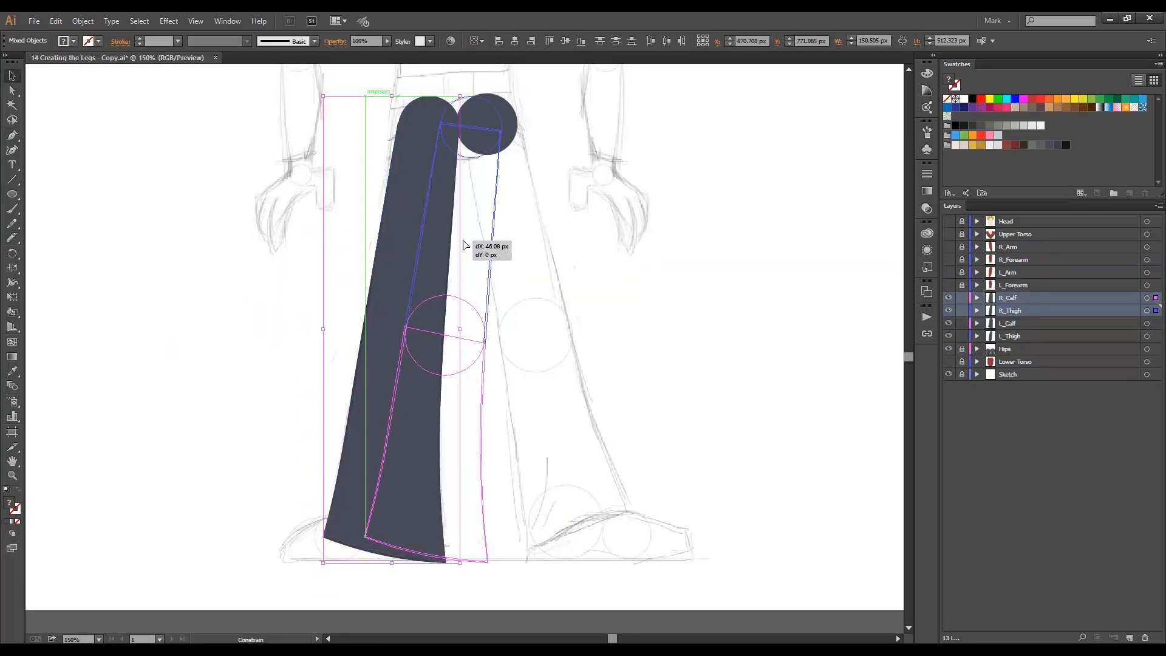
{"action": "left_click_drag", "start_coordinate": [468, 241], "coordinate": [565, 244]}
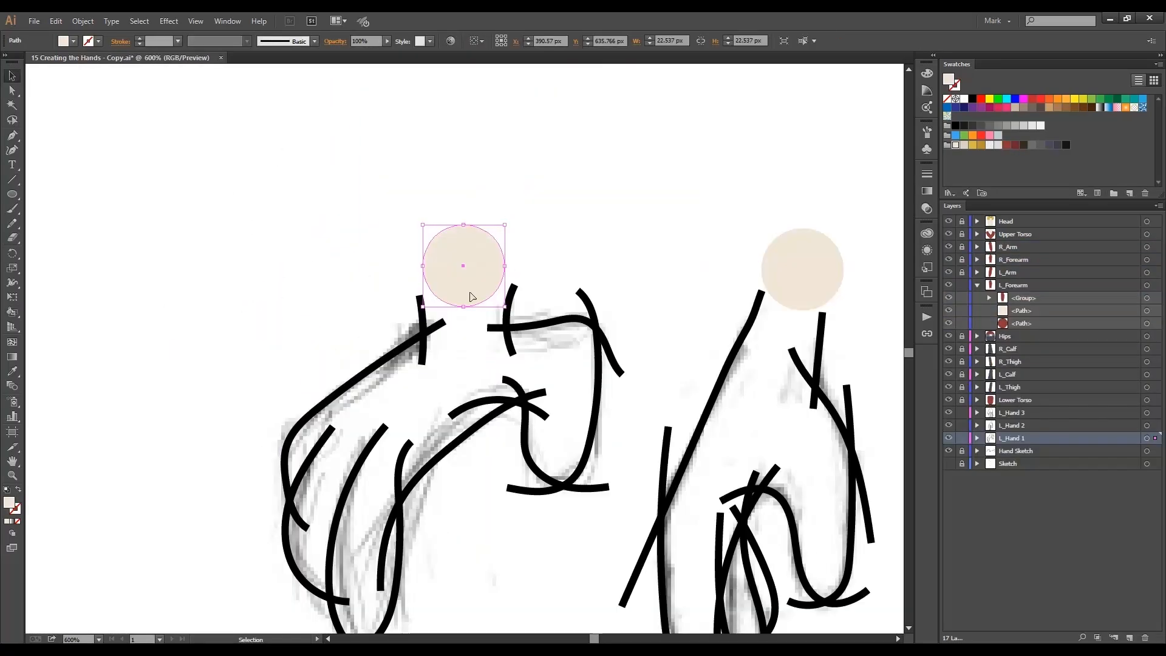
{"action": "left_click_drag", "start_coordinate": [455, 261], "coordinate": [461, 320]}
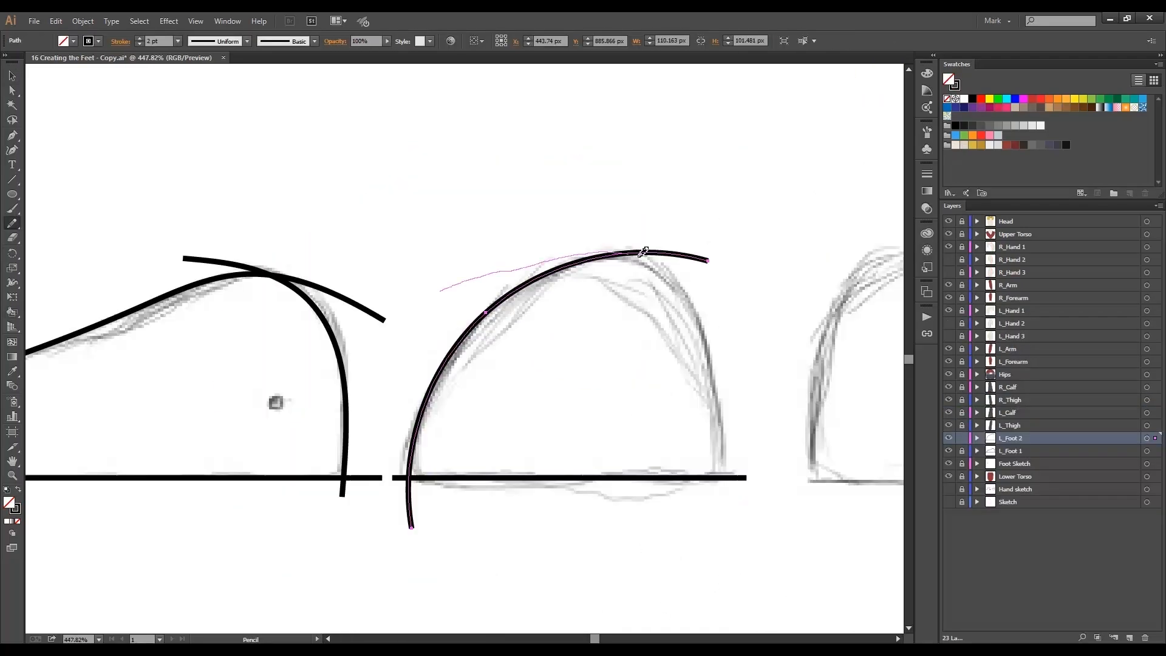
Add a new layer in the hands file, then work on the foot and mouth shapes, undoing one stray click.
{"action": "left_click", "coordinate": [1113, 638], "text": "alt"}
{"action": "key", "text": "Return"}
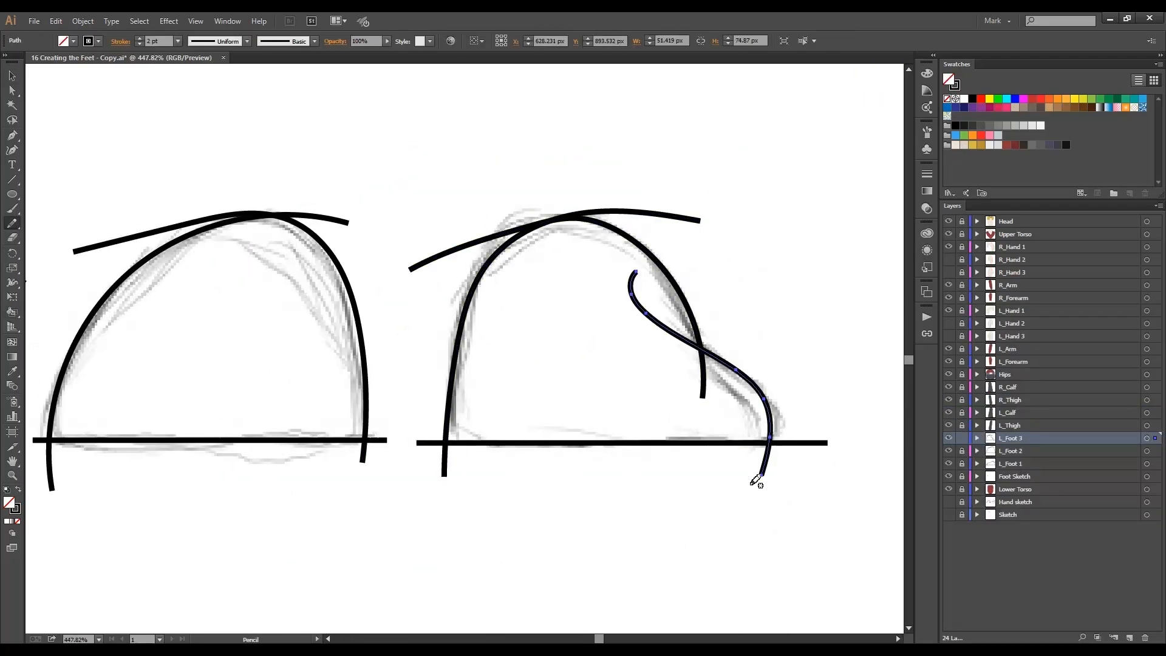
{"action": "left_click", "coordinate": [466, 323], "text": "ctrl+alt"}
{"action": "left_click", "coordinate": [467, 322], "text": "ctrl+alt"}
{"action": "left_click", "coordinate": [467, 322], "text": "ctrl+alt"}
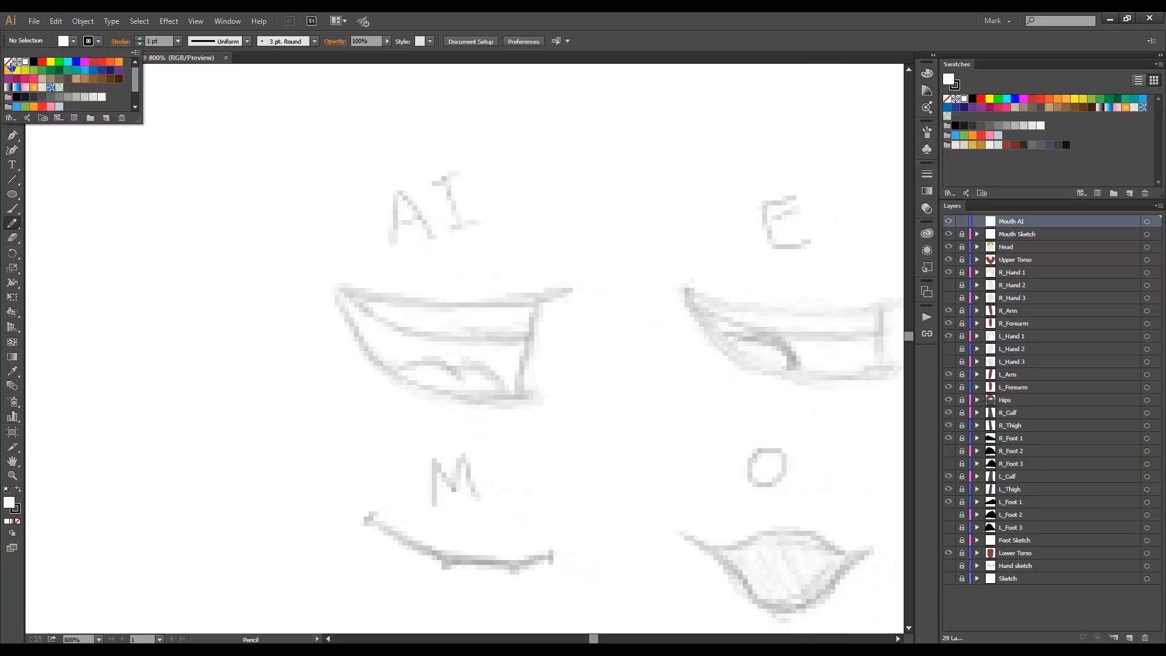
{"action": "left_click", "coordinate": [328, 280]}
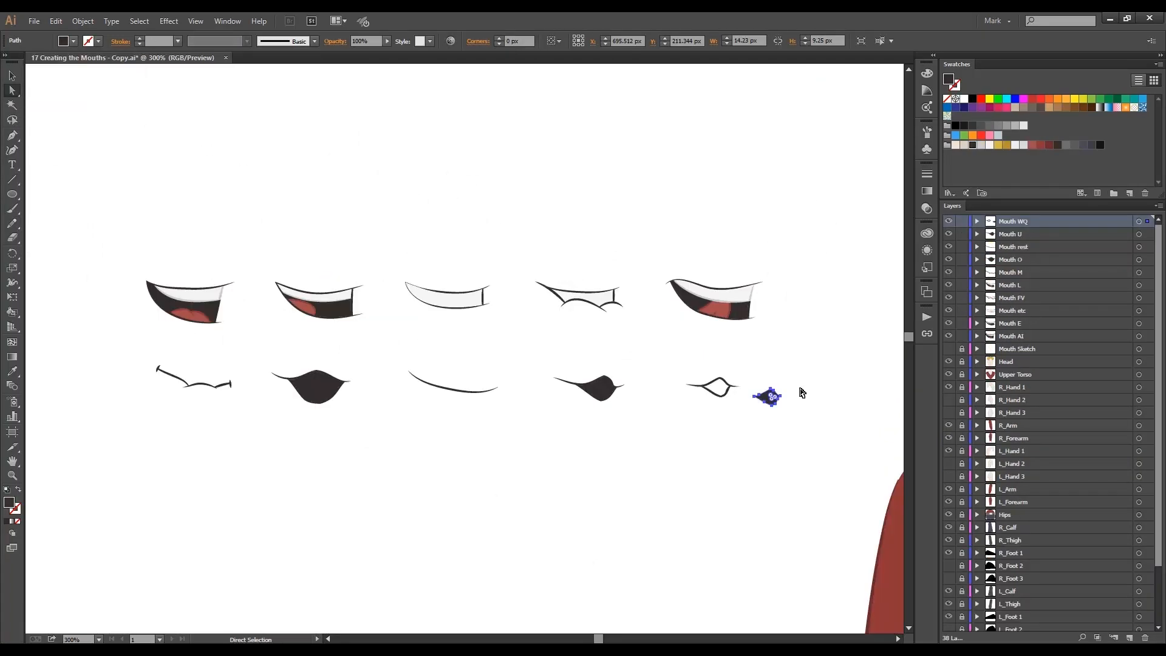
{"action": "key", "text": "ctrl+z"}
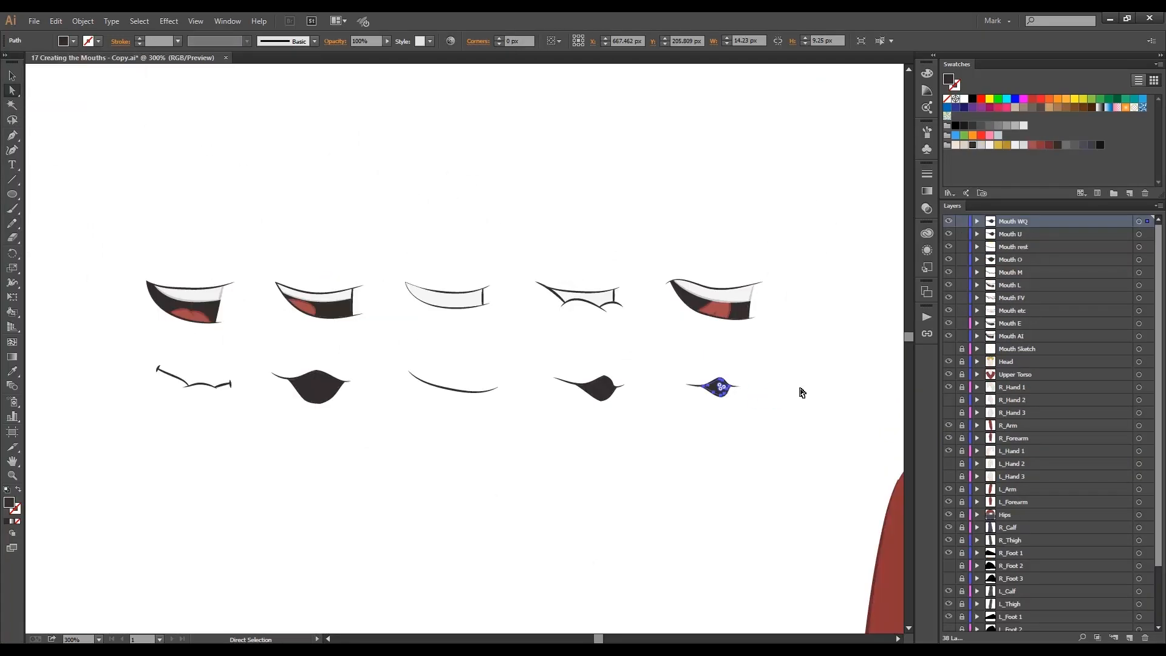
{"action": "left_click_drag", "start_coordinate": [306, 343], "coordinate": [439, 338]}
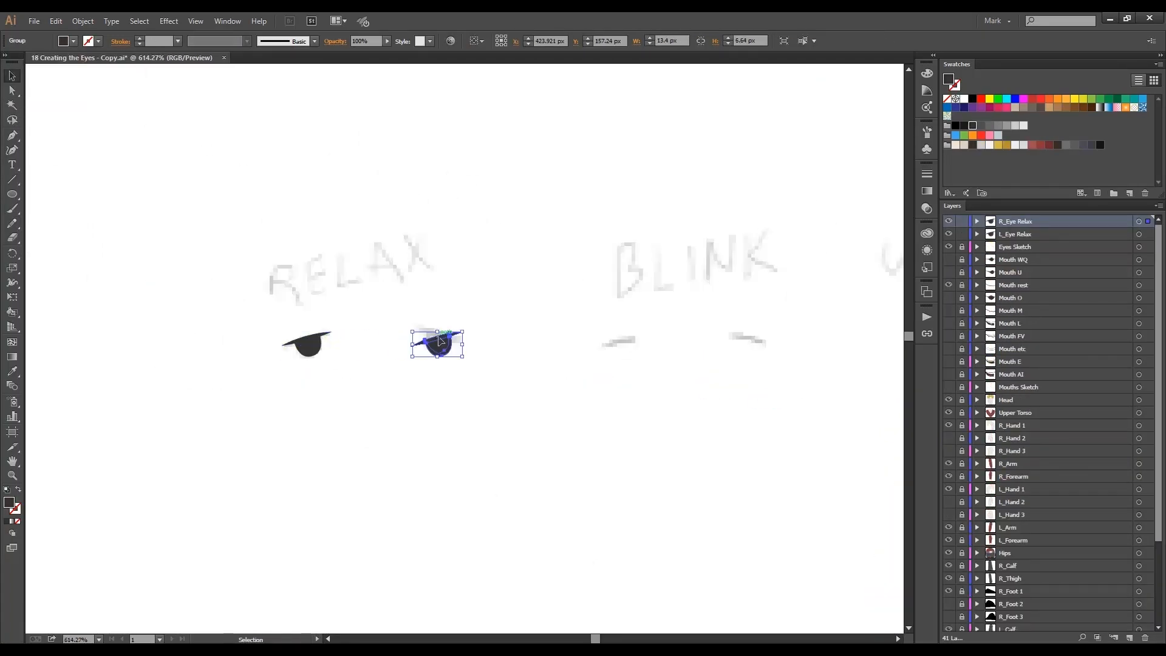
Open the Object menu on the eye shapes and reposition the right eyebrow on the face.
{"action": "left_click", "coordinate": [83, 20]}
{"action": "left_click", "coordinate": [261, 78]}
{"action": "key", "text": "Return"}
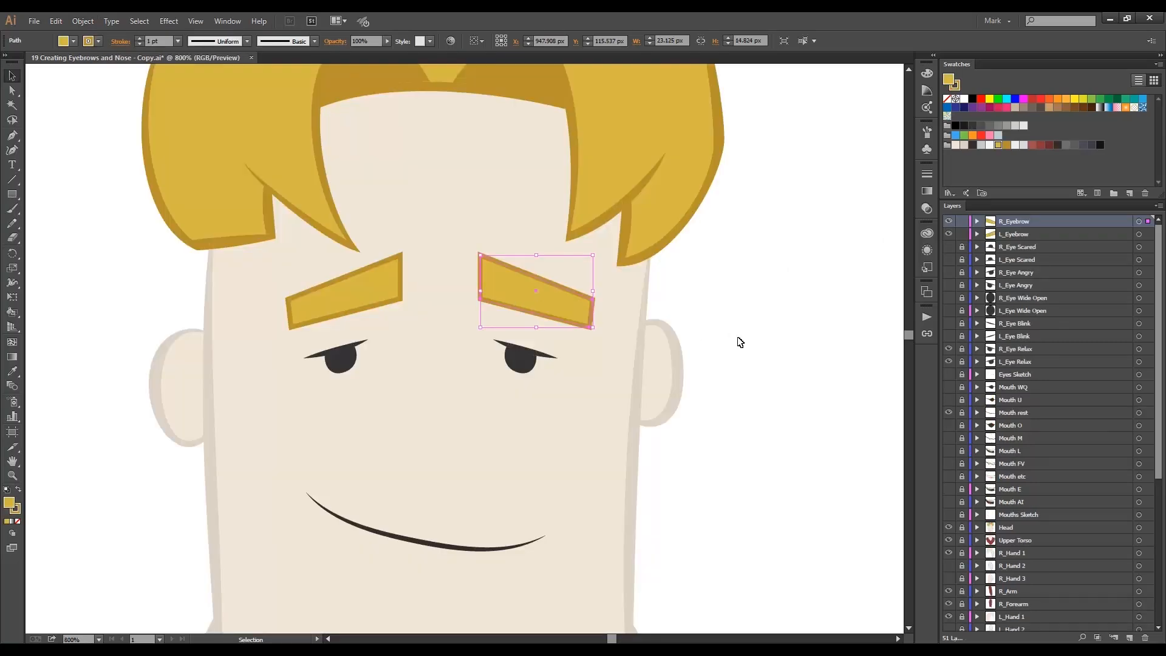
{"action": "left_click", "coordinate": [466, 362], "text": "alt"}
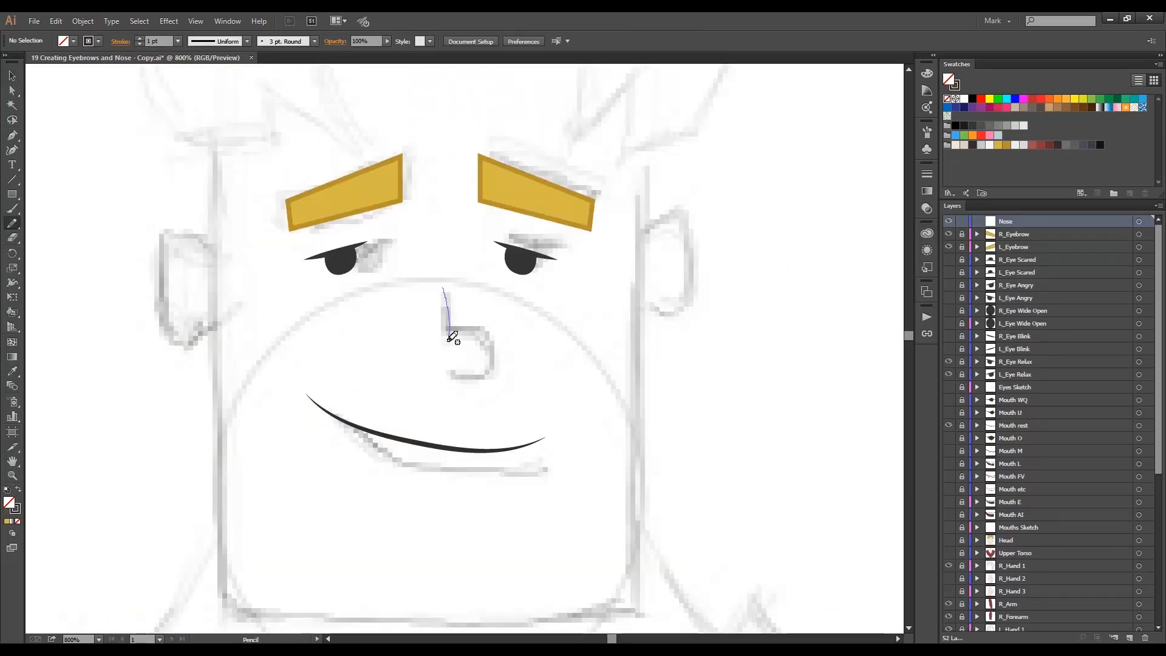
{"action": "left_click_drag", "start_coordinate": [442, 288], "coordinate": [443, 372]}
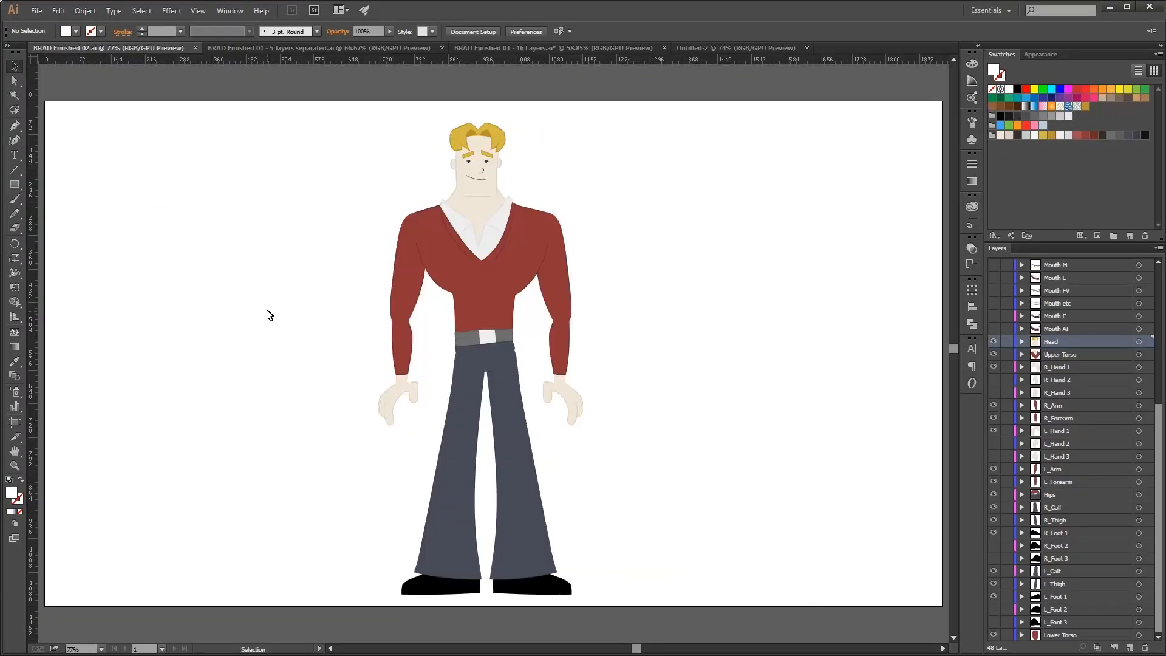